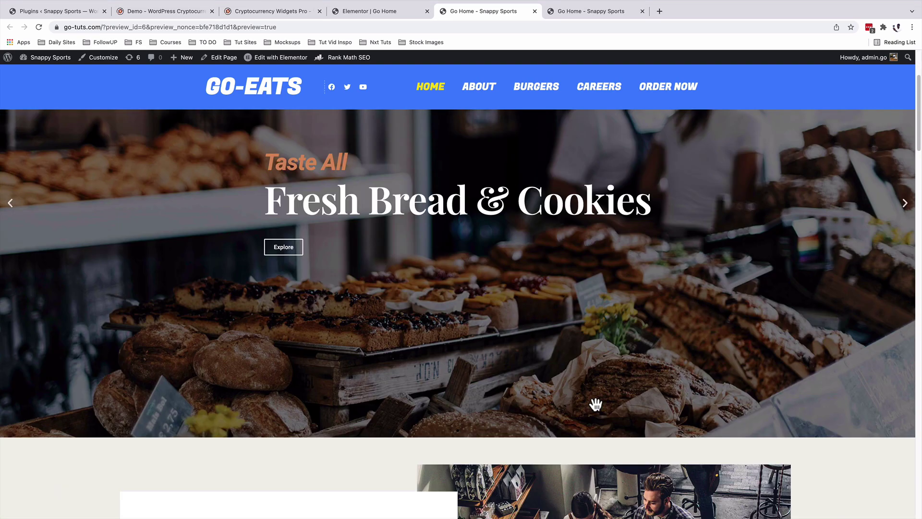
Scroll the Go-Eats preview to the Ethereum price card and Pay [ETH] QR box, then go to the Dashboard.
{"action": "scroll", "coordinate": [596, 405], "scroll_direction": "down", "scroll_amount": 10}
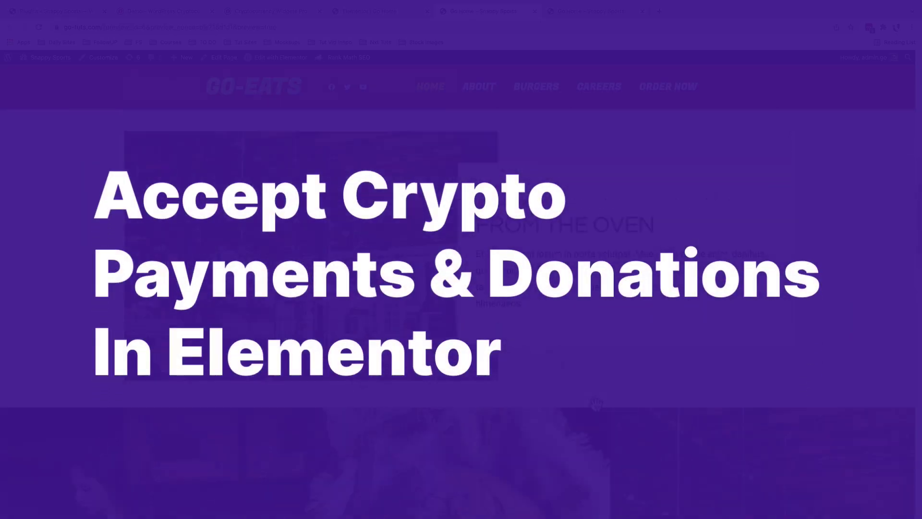
{"action": "scroll", "coordinate": [596, 405], "scroll_direction": "down", "scroll_amount": 15}
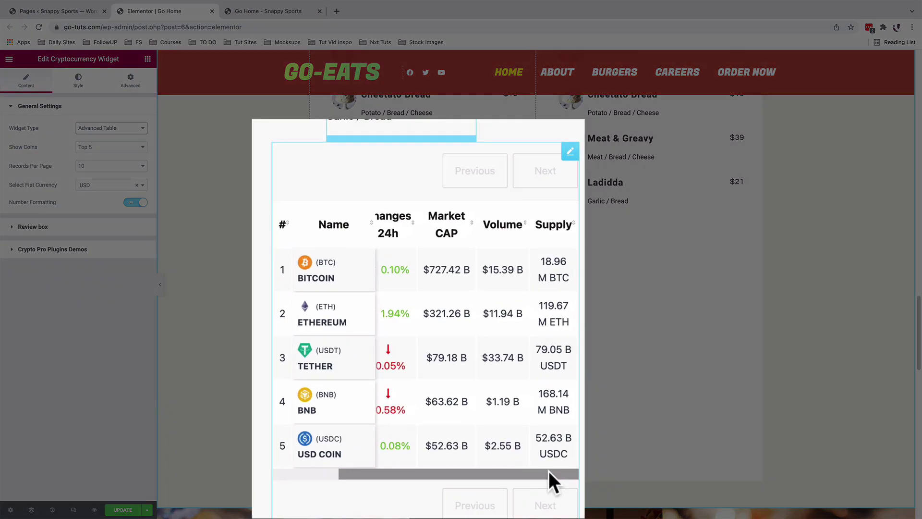
{"action": "left_click_drag", "start_coordinate": [551, 475], "coordinate": [453, 462]}
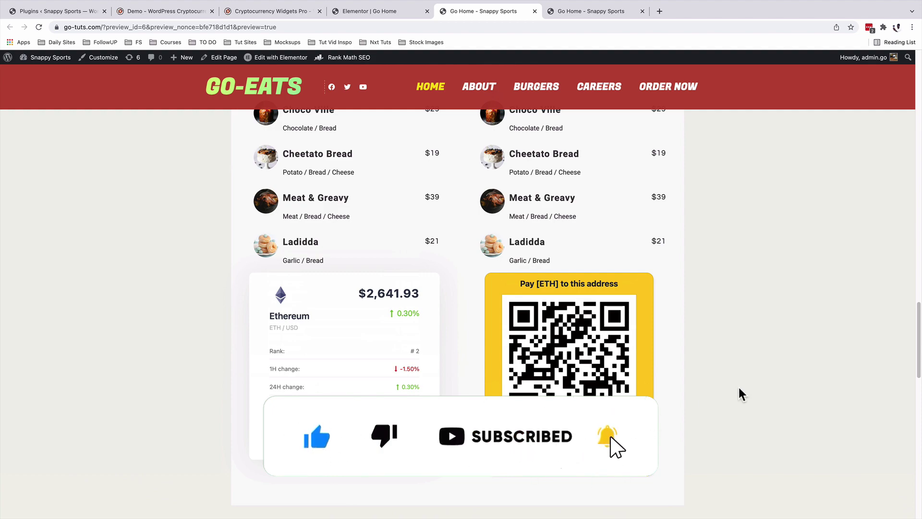
{"action": "scroll", "coordinate": [739, 392], "scroll_direction": "up", "scroll_amount": 10}
{"action": "scroll", "coordinate": [739, 392], "scroll_direction": "down", "scroll_amount": 10}
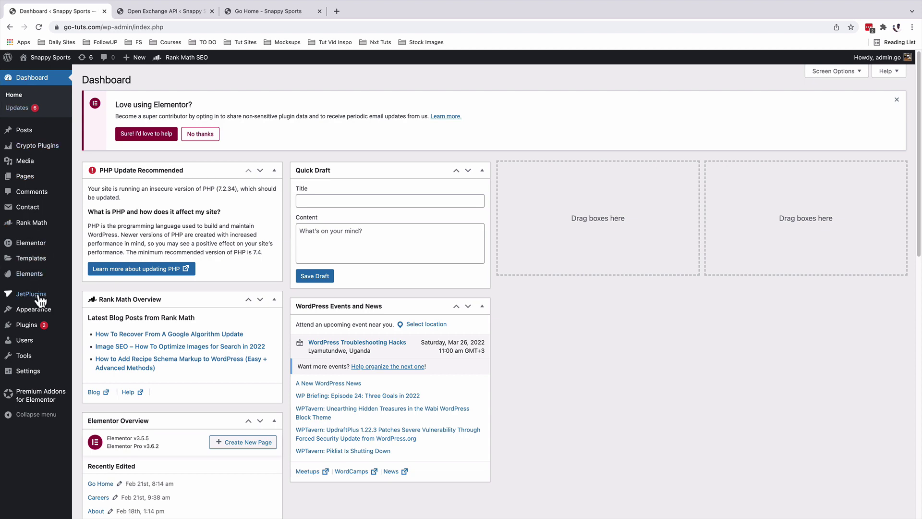
Under Plugins > Add New, confirm Cryptocurrency Widgets For Elementor is active, then open Crypto Plugins.
{"action": "left_click", "coordinate": [31, 325]}
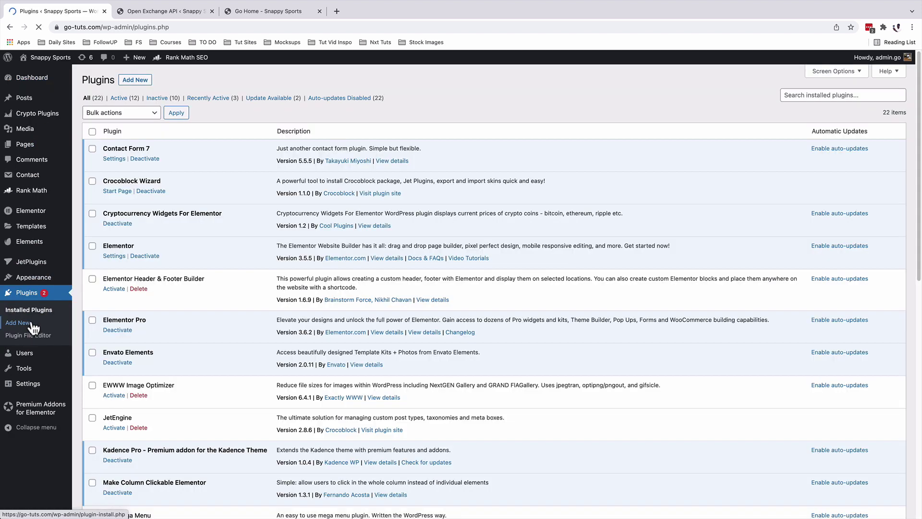
{"action": "left_click", "coordinate": [136, 82]}
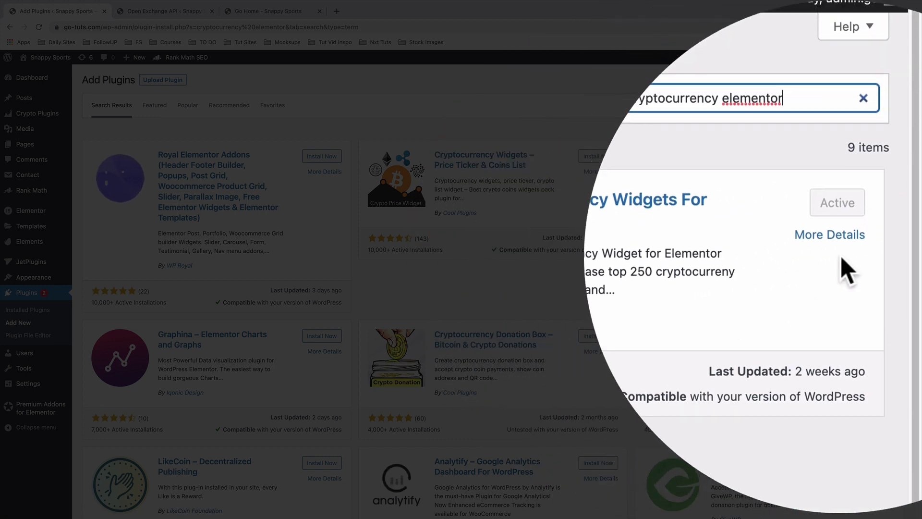
{"action": "left_click", "coordinate": [848, 259]}
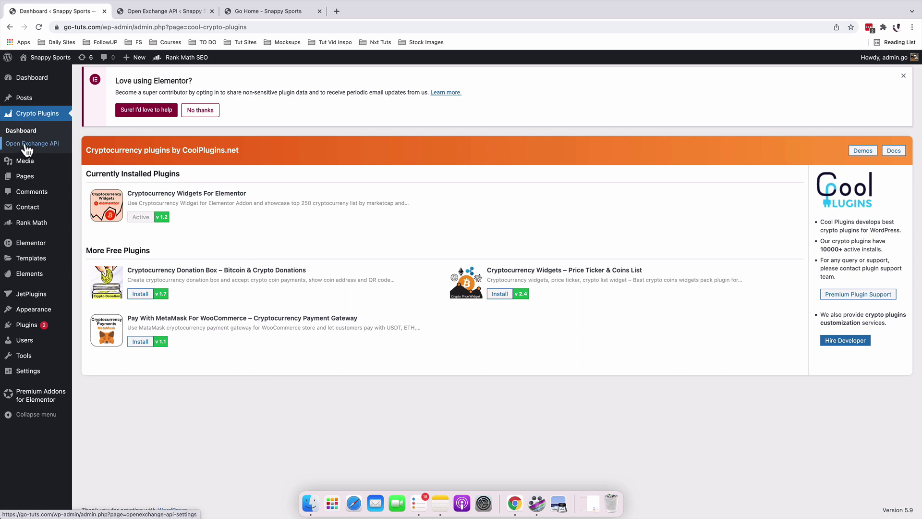
Open the Open Exchange API settings page under Crypto Plugins.
{"action": "left_click", "coordinate": [25, 147]}
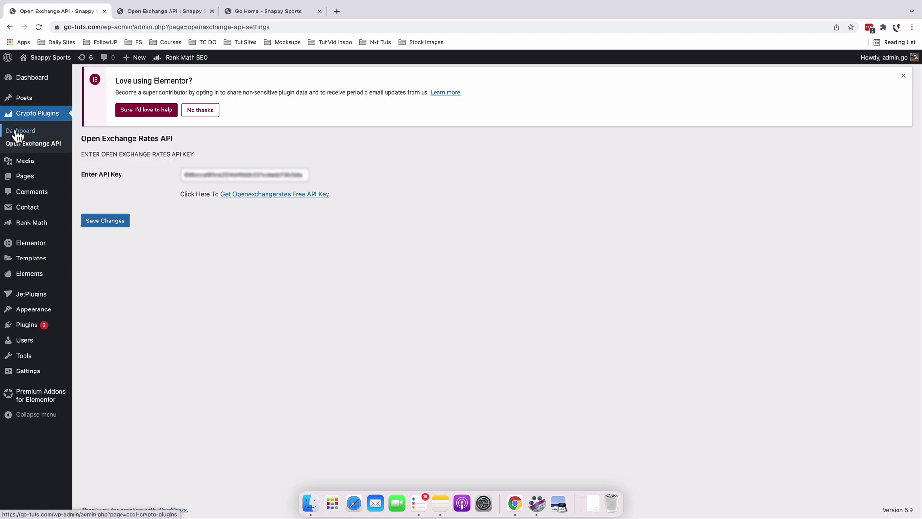
Enter the first and last name in the Open Exchange Rates sign-up form and start the reCAPTCHA check.
{"action": "left_click", "coordinate": [244, 194]}
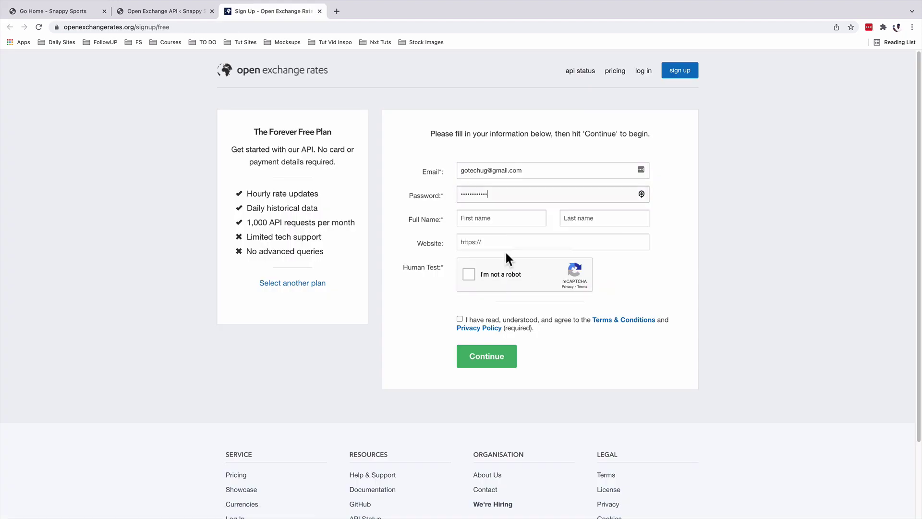
{"action": "left_click", "coordinate": [511, 218]}
{"action": "key", "text": "Tab"}
{"action": "left_click", "coordinate": [502, 242]}
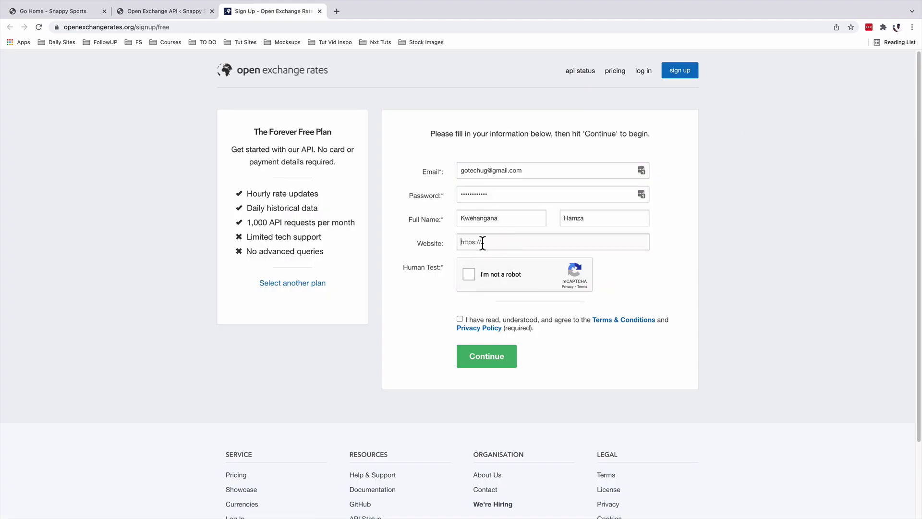
{"action": "left_click", "coordinate": [469, 274]}
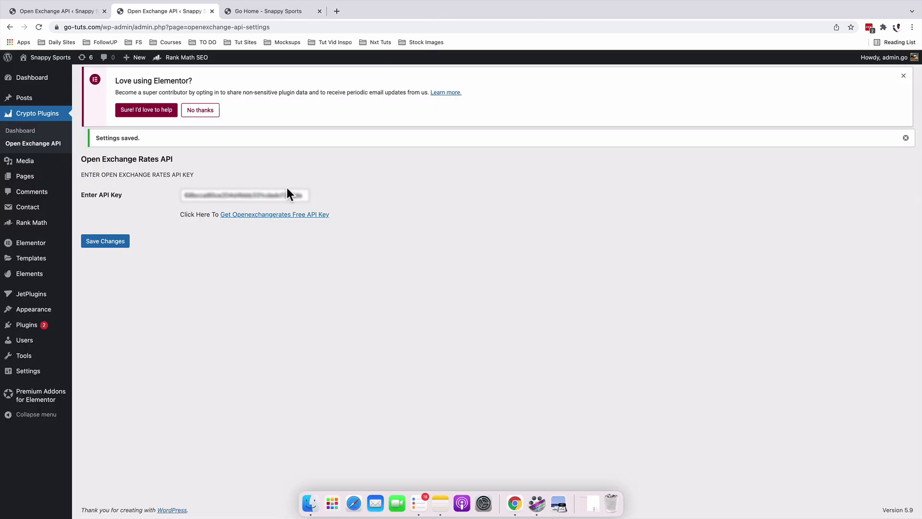
Back in WordPress admin, open the Go Home page in Elementor from the All Pages list.
{"action": "left_click", "coordinate": [42, 12]}
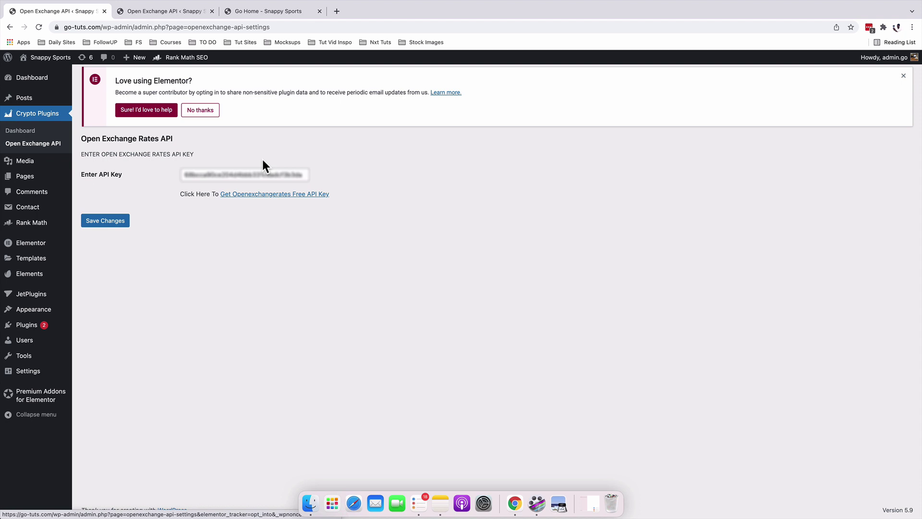
{"action": "left_click", "coordinate": [93, 181]}
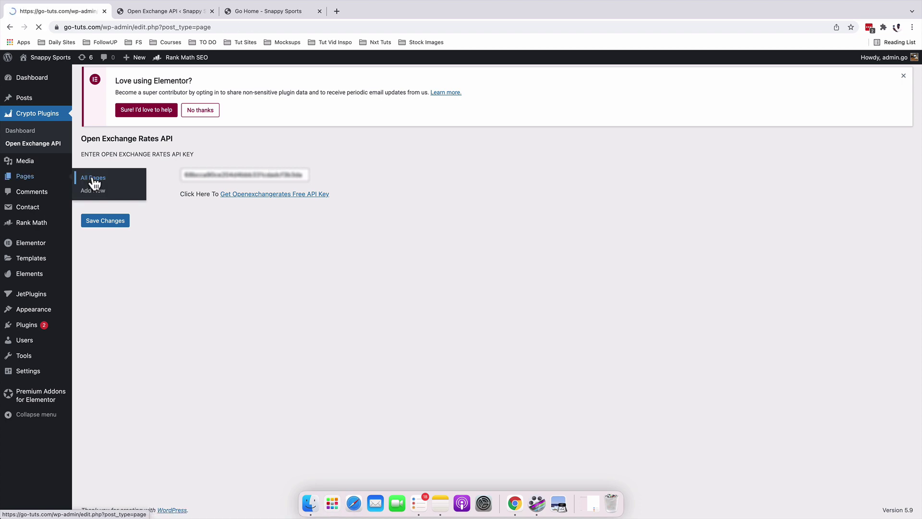
{"action": "scroll", "coordinate": [204, 240], "scroll_direction": "down", "scroll_amount": 7}
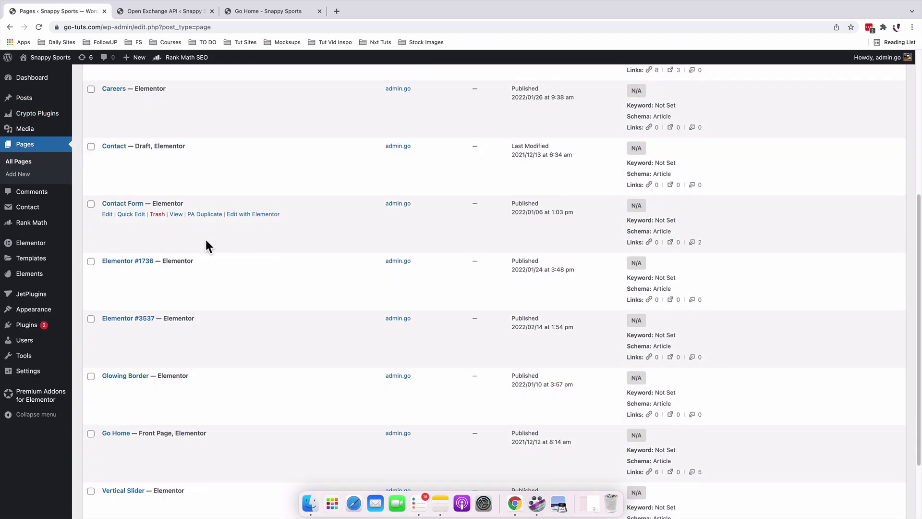
{"action": "scroll", "coordinate": [206, 238], "scroll_direction": "up", "scroll_amount": 10}
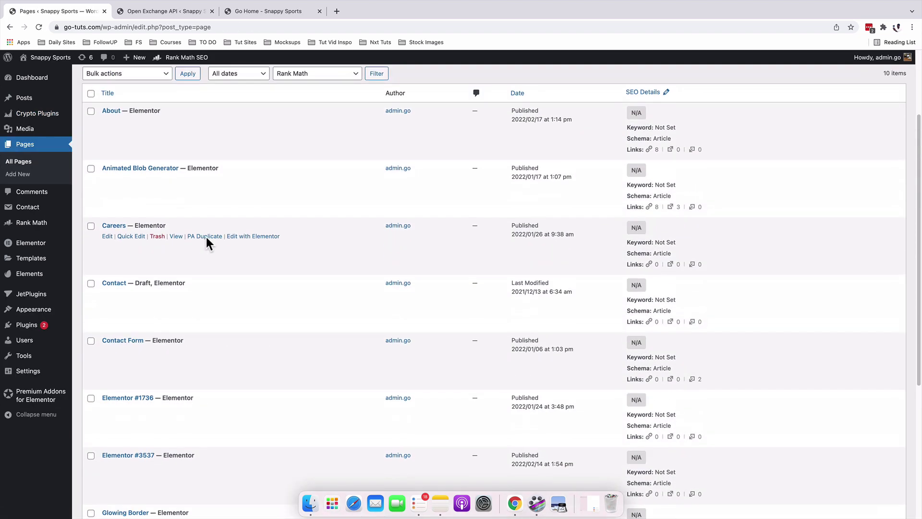
{"action": "scroll", "coordinate": [206, 242], "scroll_direction": "down", "scroll_amount": 10}
{"action": "left_click", "coordinate": [253, 355], "text": "super"}
Show the widget panel and collapse Basic, General and Premium Addons to reveal Cryptocurrency Widgets.
{"action": "left_click", "coordinate": [159, 11]}
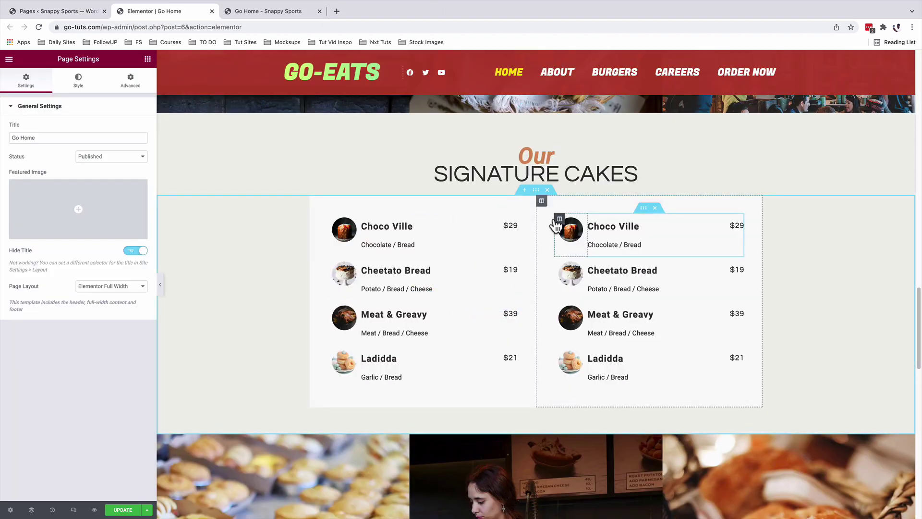
{"action": "left_click", "coordinate": [147, 58]}
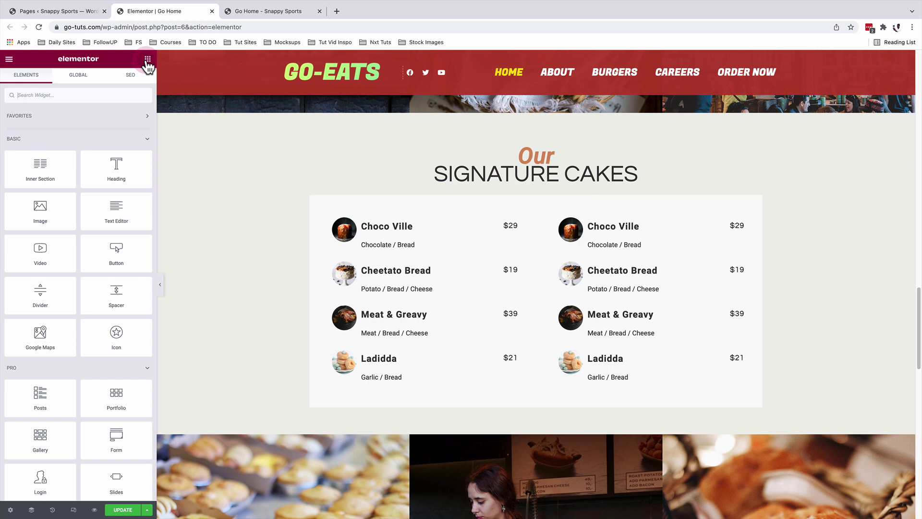
{"action": "left_click", "coordinate": [144, 139]}
{"action": "left_click", "coordinate": [144, 184]}
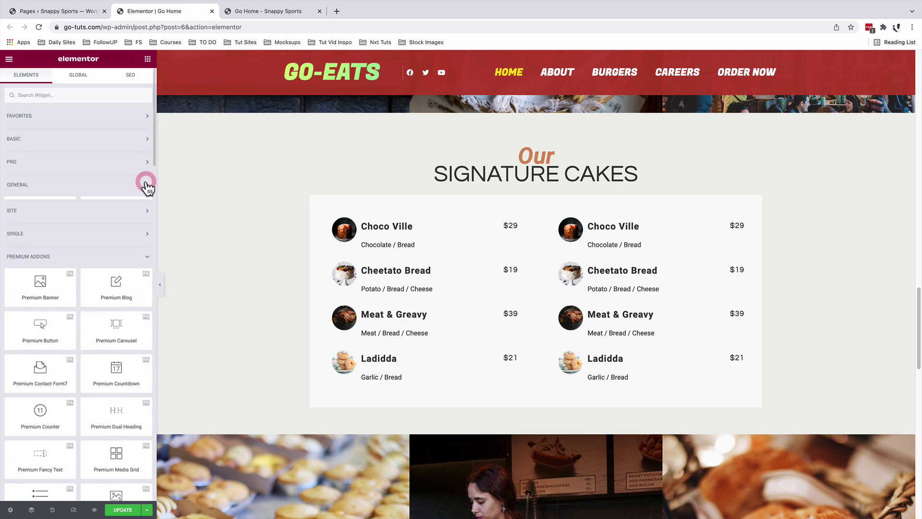
{"action": "left_click", "coordinate": [148, 256]}
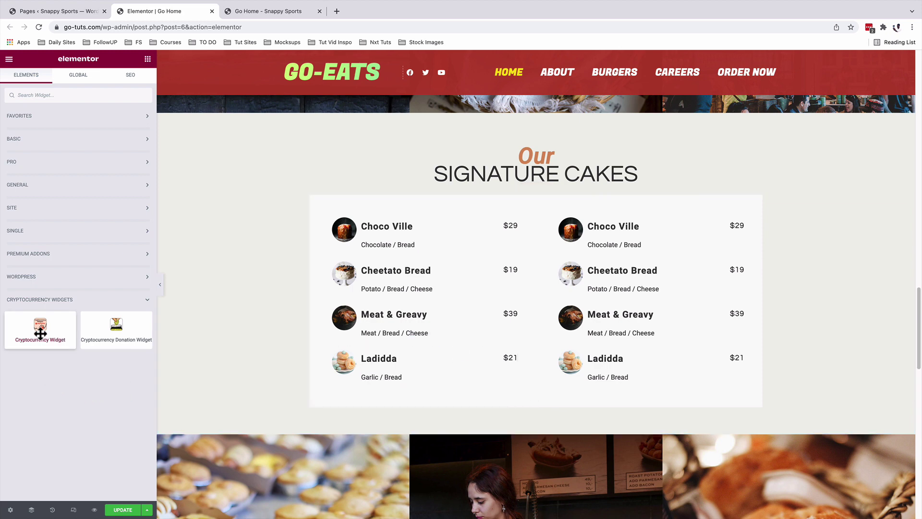
Drop the Cryptocurrency Widget below Ladidda in the left column of the Signature Cakes menu.
{"action": "left_click_drag", "start_coordinate": [41, 334], "coordinate": [384, 392]}
{"action": "scroll", "coordinate": [577, 318], "scroll_direction": "down", "scroll_amount": 4}
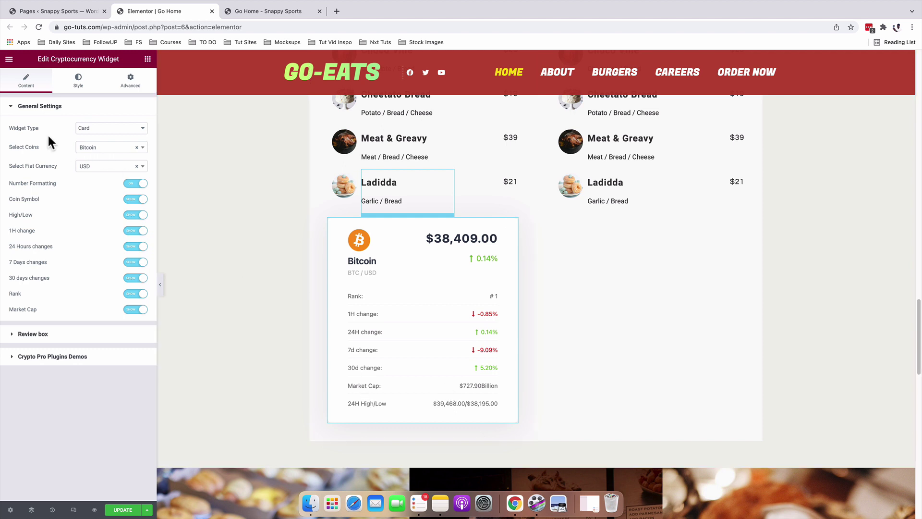
Try the Label and List widget types, keeping the coin count at Top 5.
{"action": "left_click", "coordinate": [82, 128]}
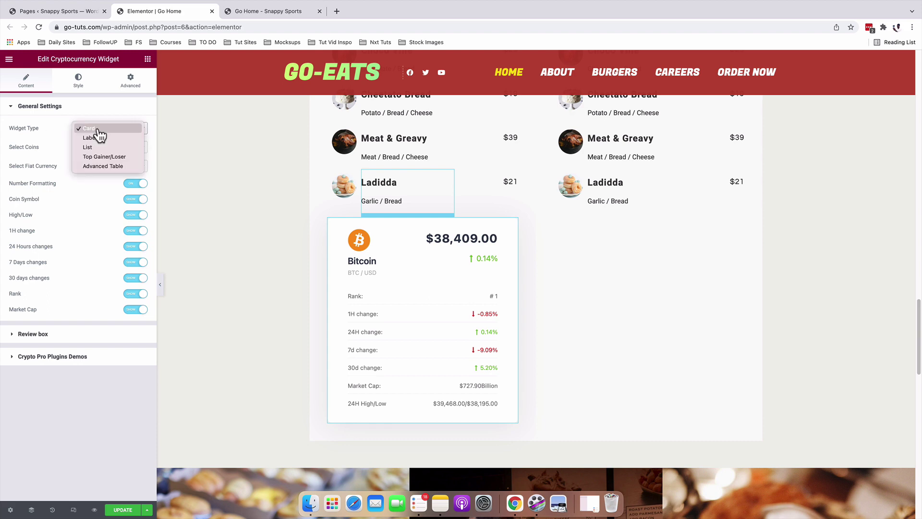
{"action": "left_click", "coordinate": [98, 139]}
{"action": "left_click", "coordinate": [99, 130]}
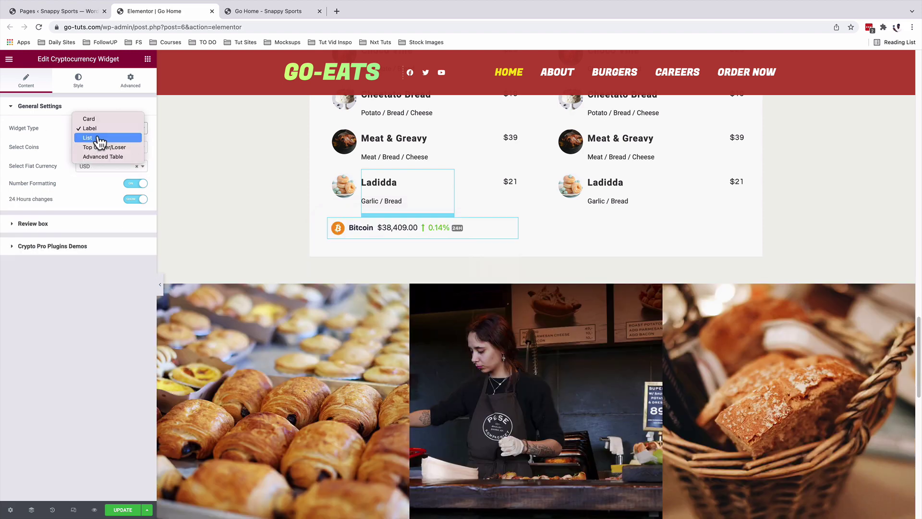
{"action": "left_click", "coordinate": [100, 138]}
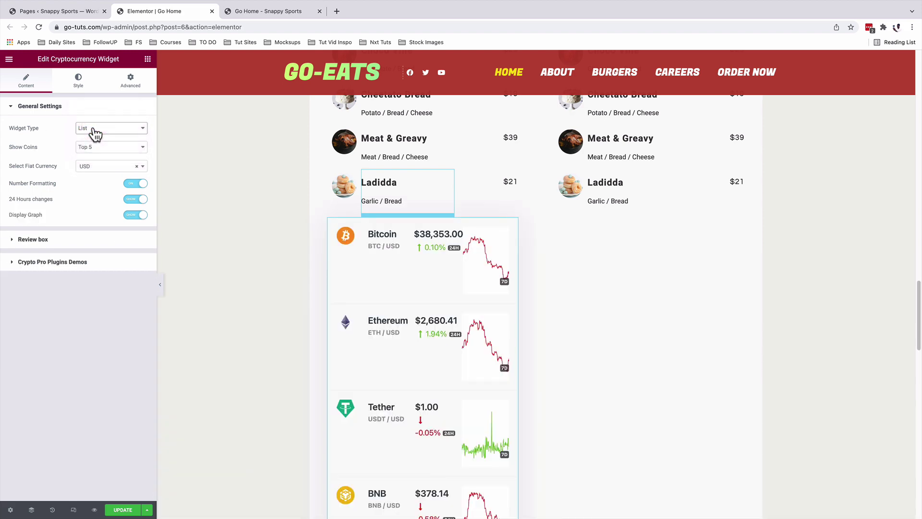
{"action": "left_click", "coordinate": [77, 148]}
{"action": "left_click", "coordinate": [84, 149]}
{"action": "left_click", "coordinate": [91, 151]}
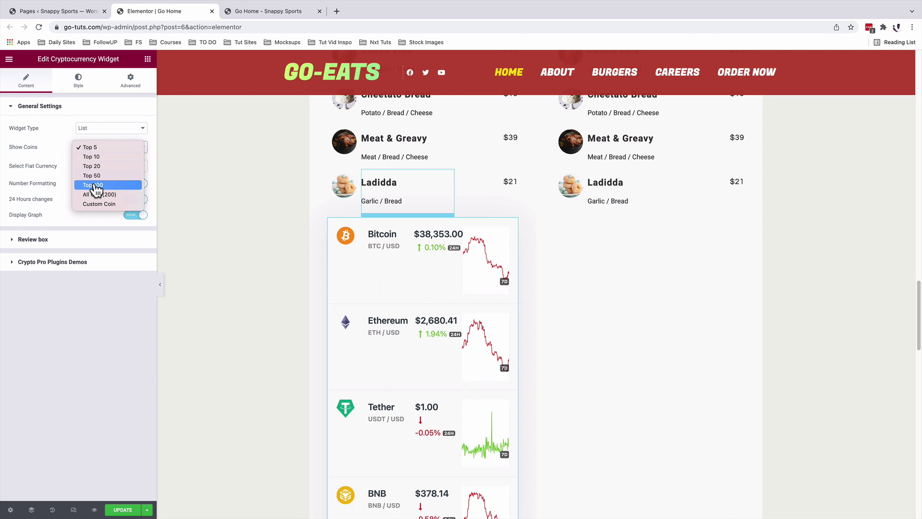
{"action": "left_click", "coordinate": [53, 182]}
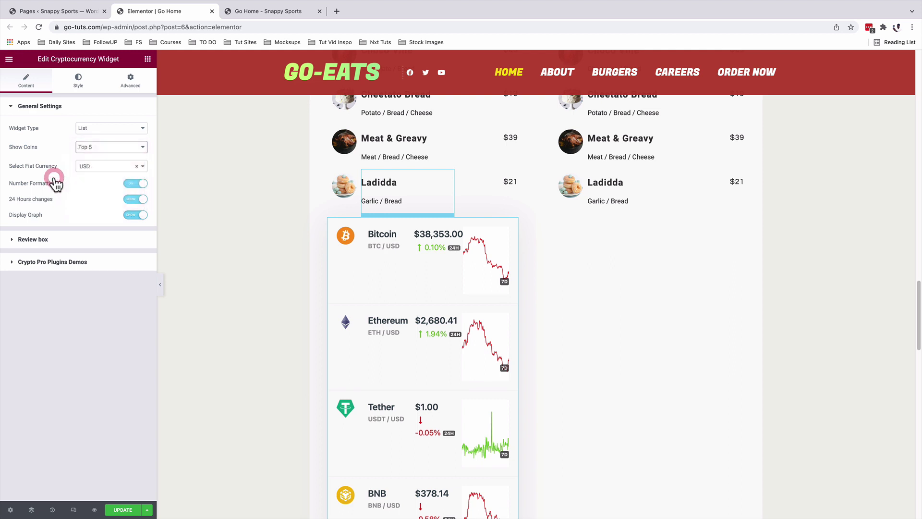
Switch to Top Gainer/Loser, then Advanced Table, and scroll the table to check Volume and Supply.
{"action": "left_click", "coordinate": [97, 128]}
{"action": "left_click", "coordinate": [98, 140]}
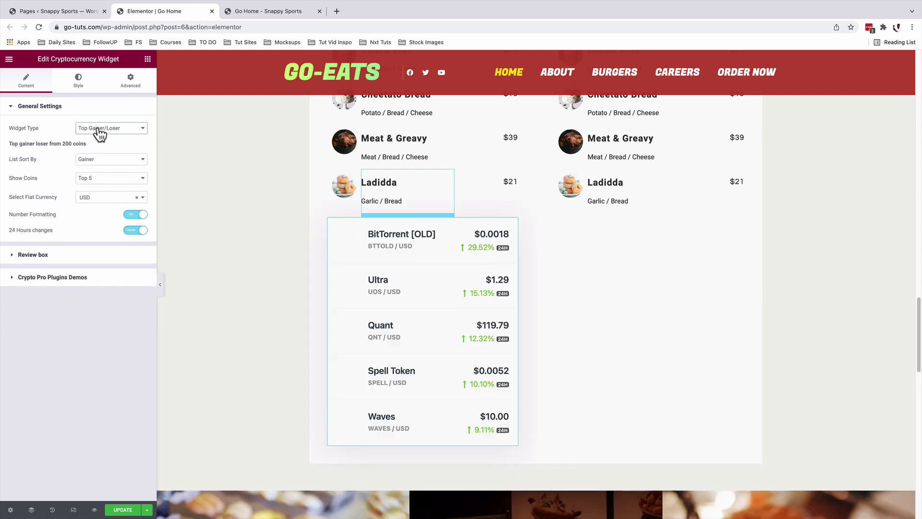
{"action": "left_click", "coordinate": [98, 128]}
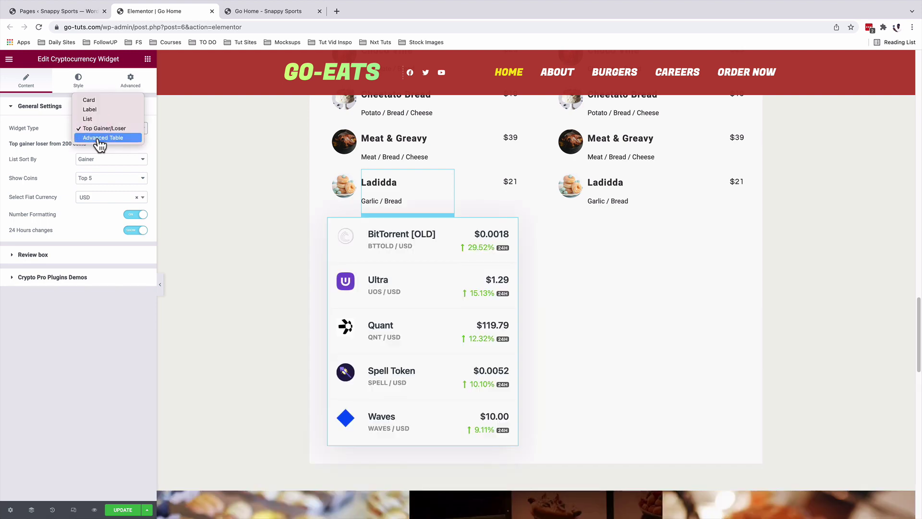
{"action": "left_click", "coordinate": [99, 138]}
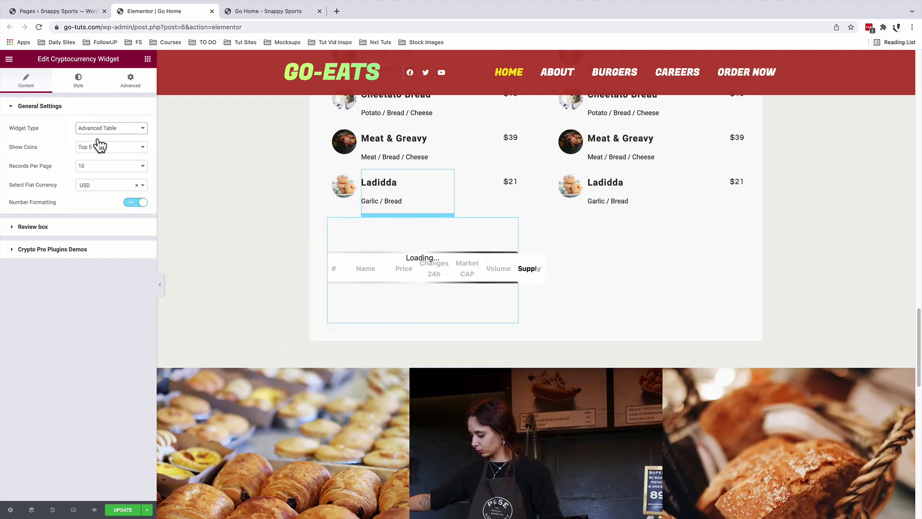
{"action": "left_click_drag", "start_coordinate": [397, 421], "coordinate": [421, 423]}
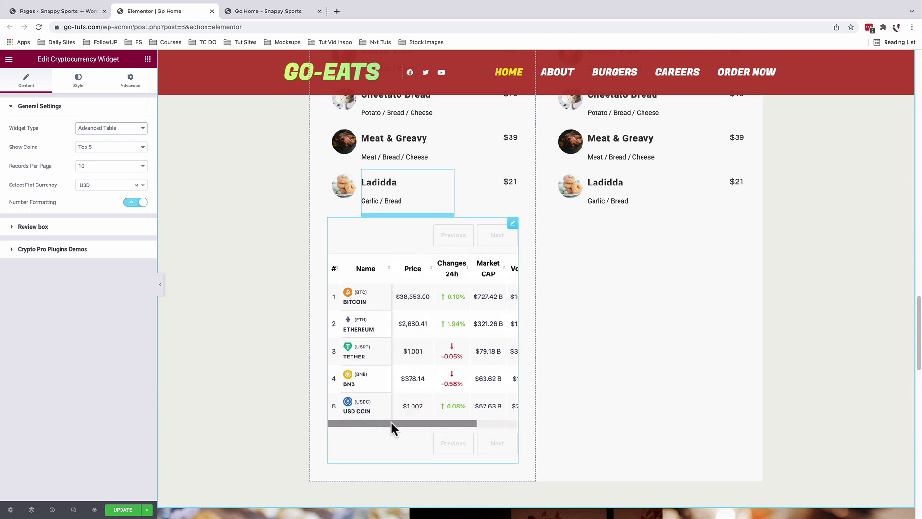
{"action": "left_click_drag", "start_coordinate": [360, 422], "coordinate": [433, 423]}
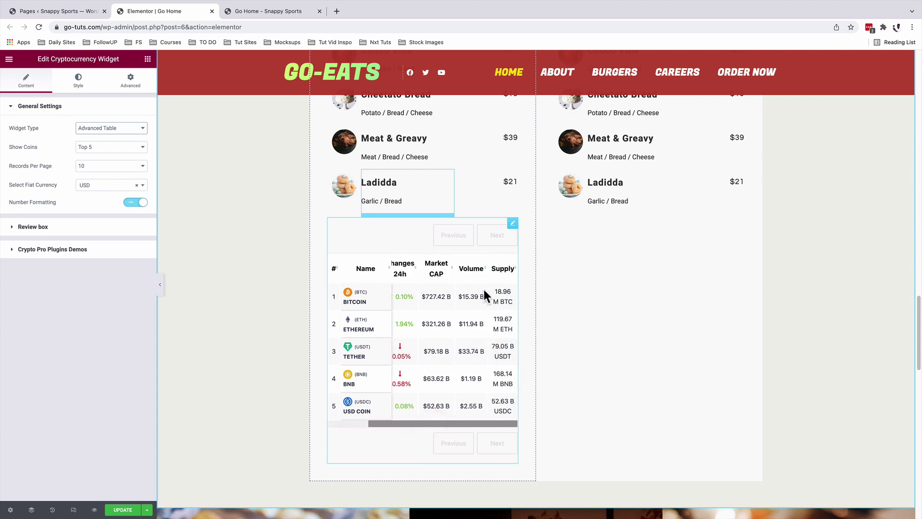
{"action": "left_click_drag", "start_coordinate": [465, 423], "coordinate": [376, 424]}
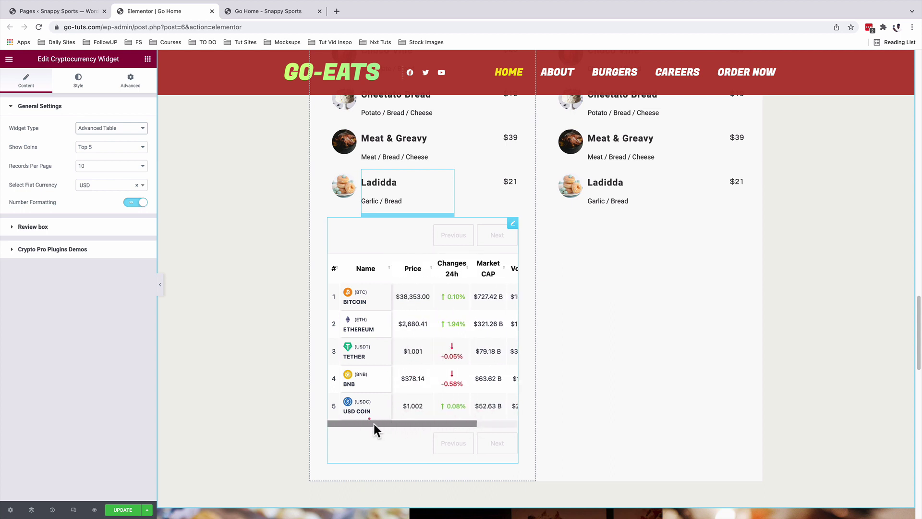
{"action": "left_click", "coordinate": [103, 129]}
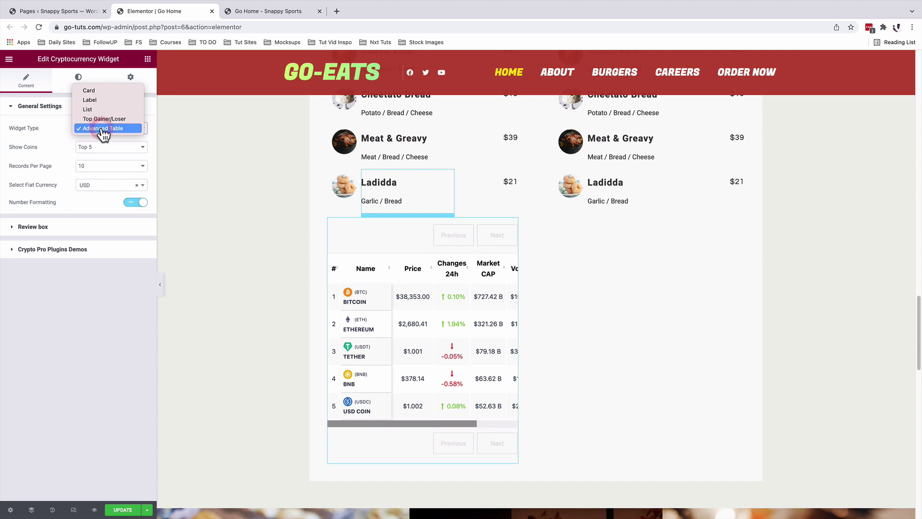
Change the widget type to Card and keep Bitcoin as the displayed coin.
{"action": "left_click", "coordinate": [101, 92]}
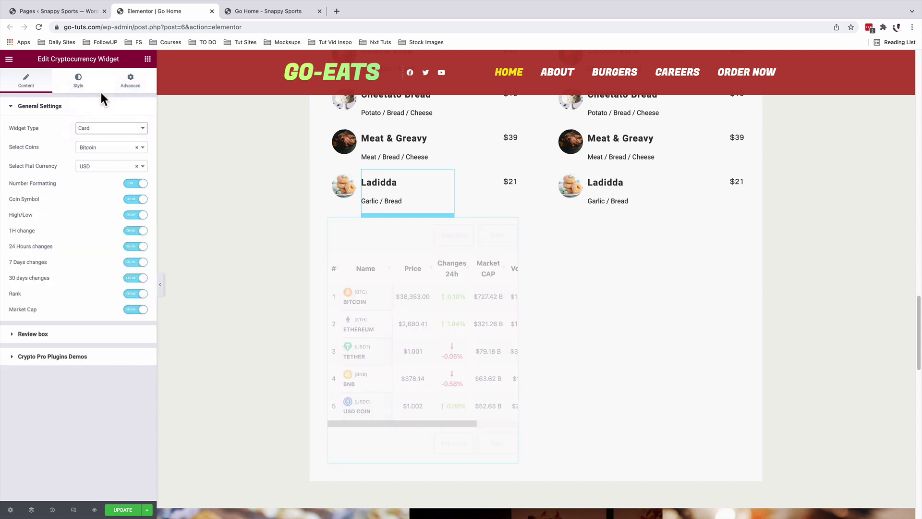
{"action": "left_click", "coordinate": [91, 153]}
{"action": "left_click", "coordinate": [92, 154]}
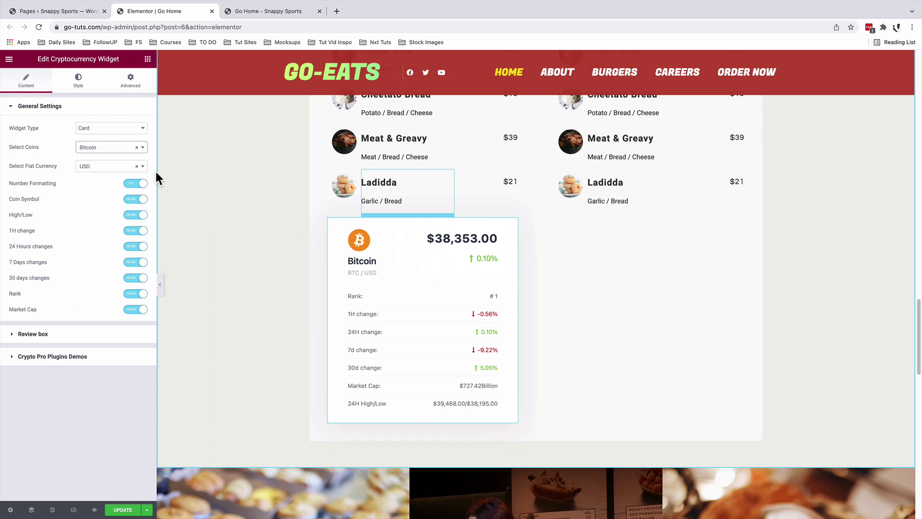
{"action": "left_click", "coordinate": [115, 149]}
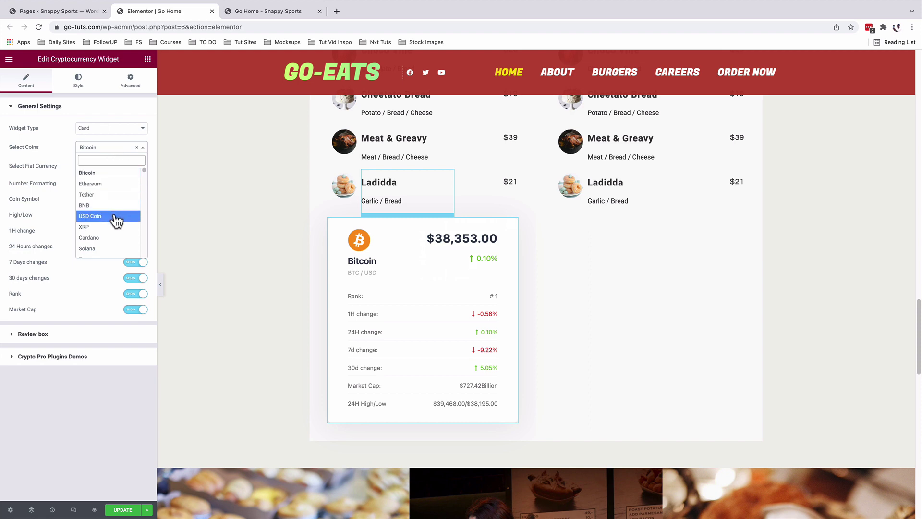
{"action": "scroll", "coordinate": [119, 211], "scroll_direction": "down", "scroll_amount": 2}
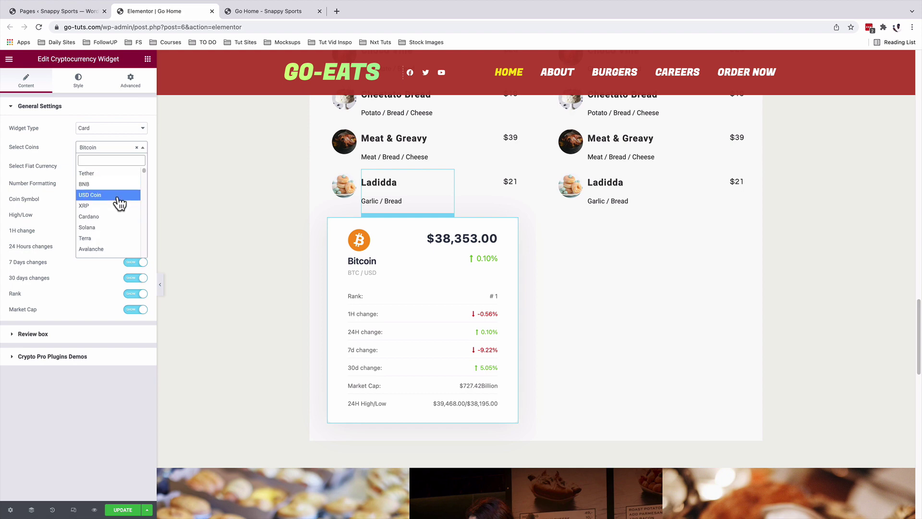
{"action": "scroll", "coordinate": [118, 207], "scroll_direction": "down", "scroll_amount": 6}
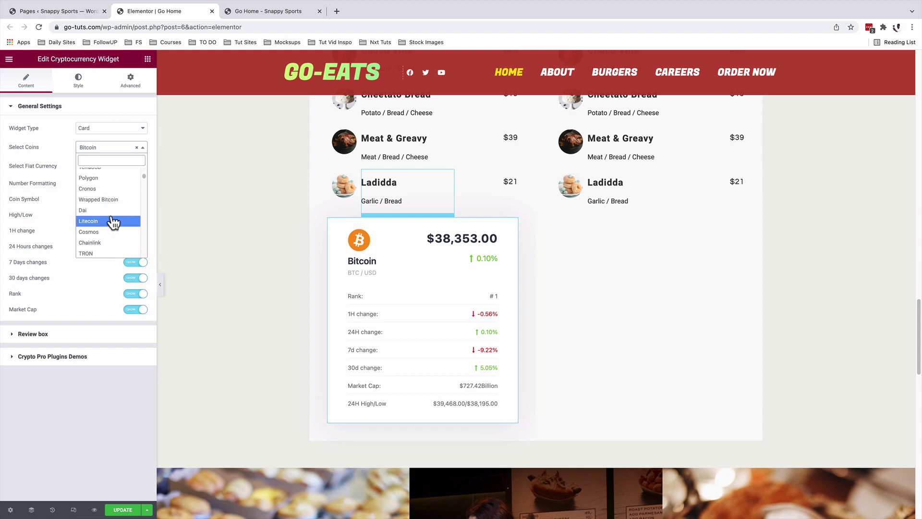
{"action": "scroll", "coordinate": [113, 221], "scroll_direction": "down", "scroll_amount": 10}
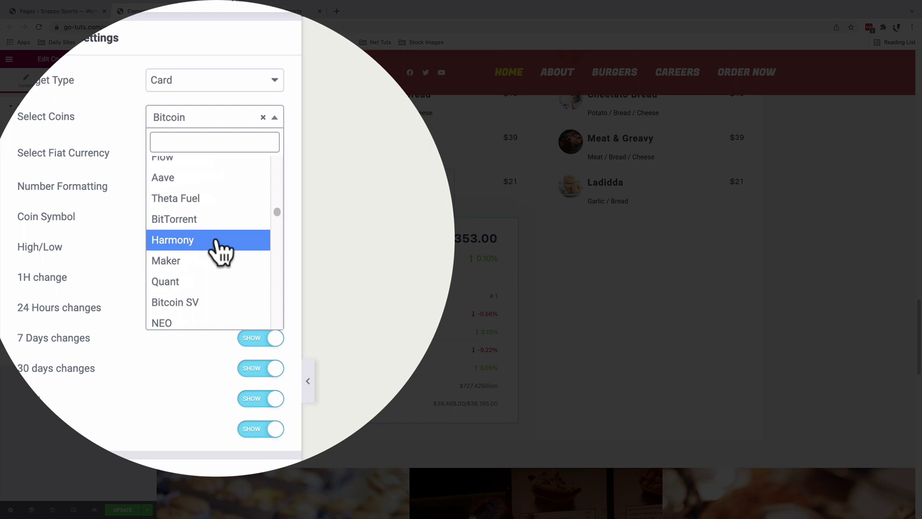
{"action": "scroll", "coordinate": [115, 217], "scroll_direction": "down", "scroll_amount": 10}
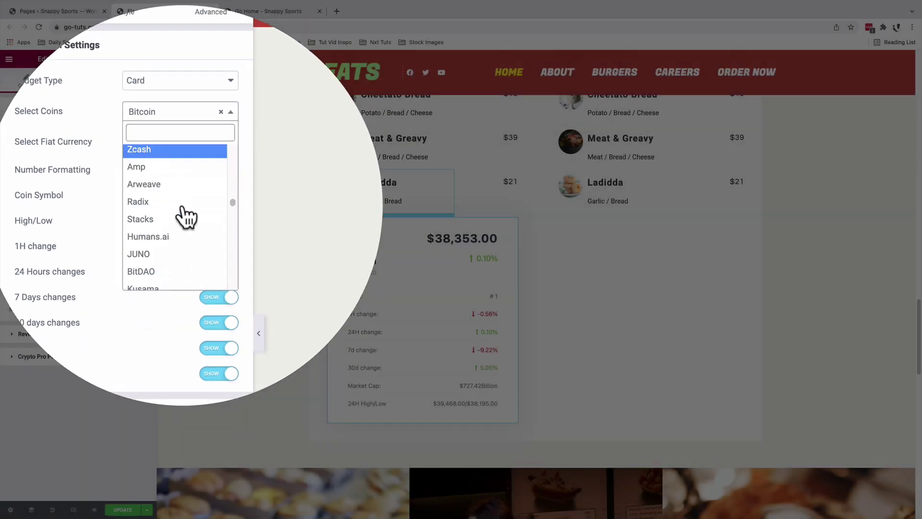
{"action": "left_click", "coordinate": [40, 167]}
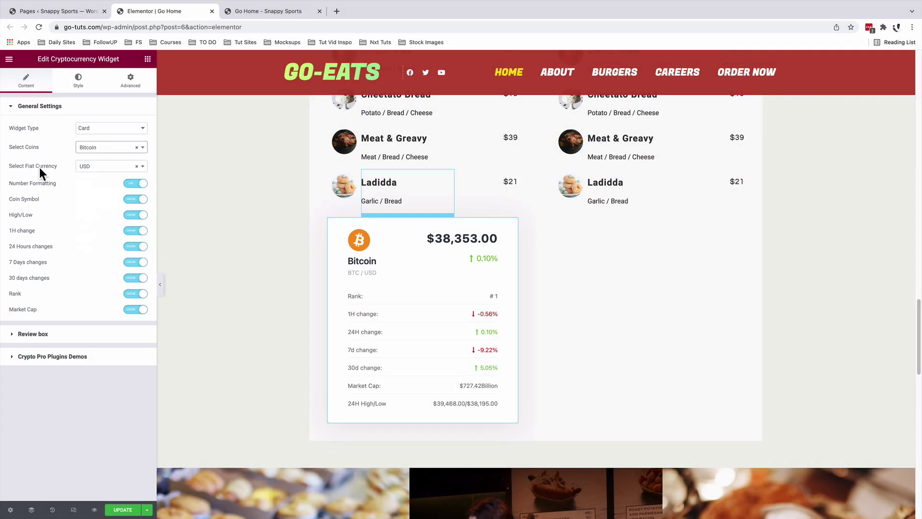
Keep USD as the card's fiat currency.
{"action": "left_click", "coordinate": [103, 172]}
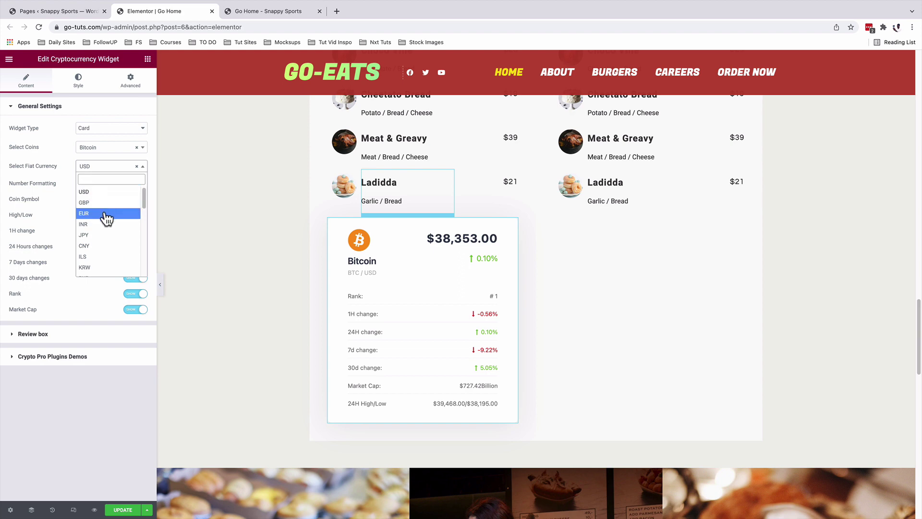
{"action": "scroll", "coordinate": [113, 241], "scroll_direction": "down", "scroll_amount": 3}
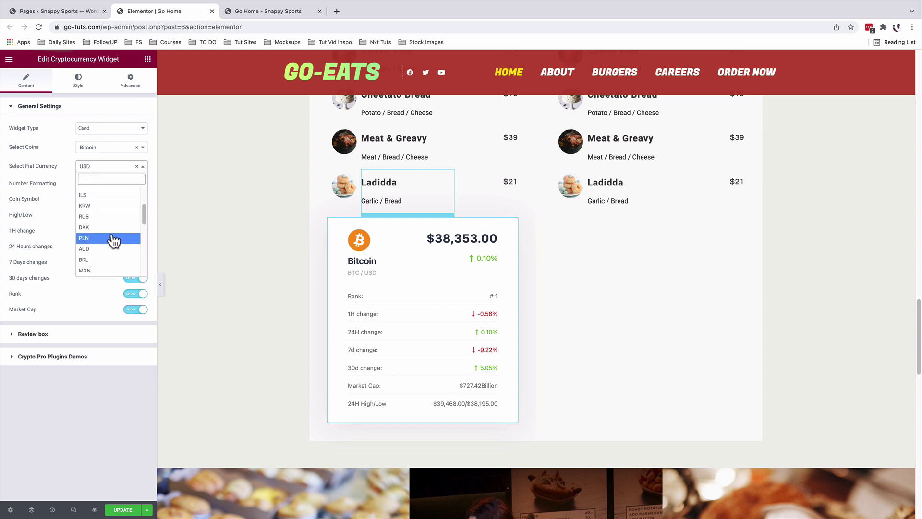
{"action": "scroll", "coordinate": [113, 241], "scroll_direction": "down", "scroll_amount": 5}
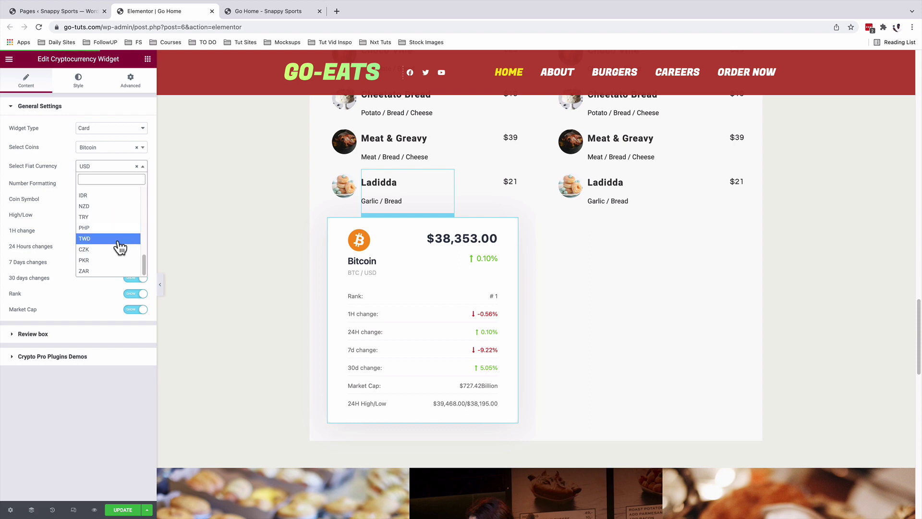
{"action": "left_click", "coordinate": [54, 189]}
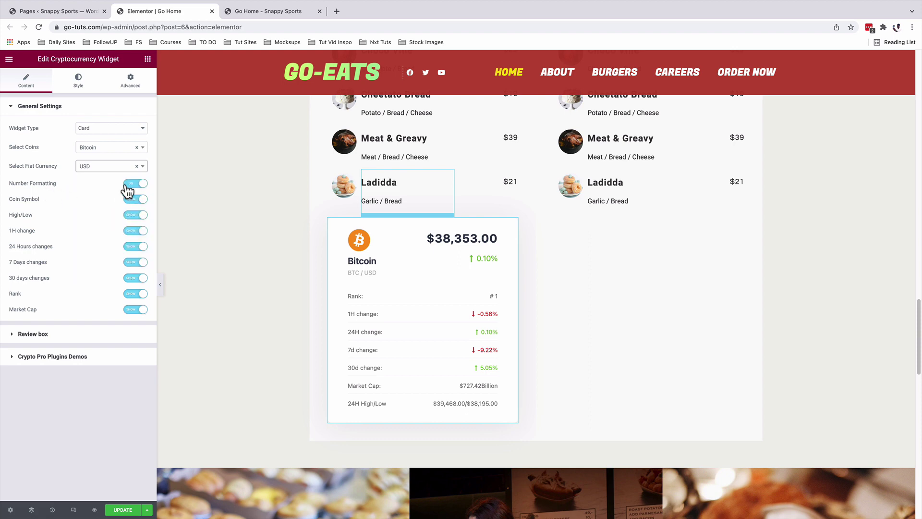
Set '30 days changes' in General Settings to Hide.
{"action": "left_click", "coordinate": [62, 231]}
{"action": "left_click", "coordinate": [139, 281]}
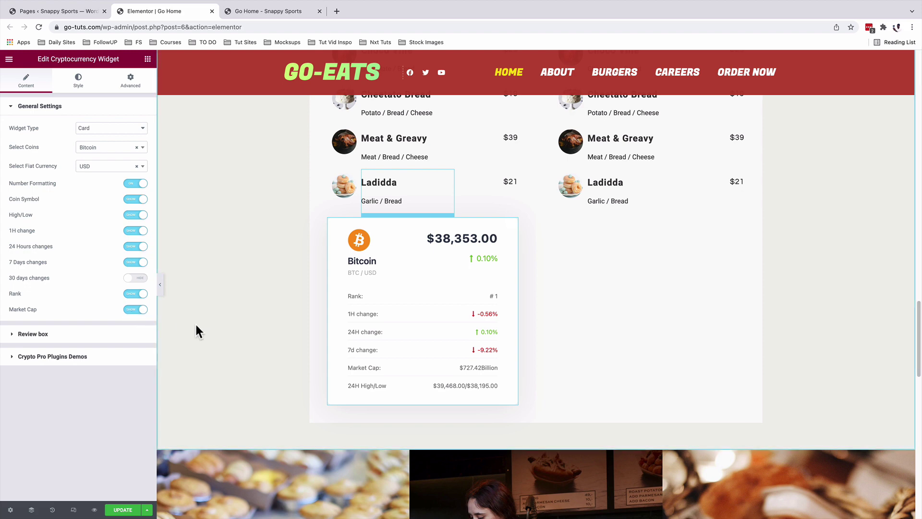
Browse the price card's Review Box and demos sections, leaving General Settings expanded.
{"action": "left_click", "coordinate": [40, 106]}
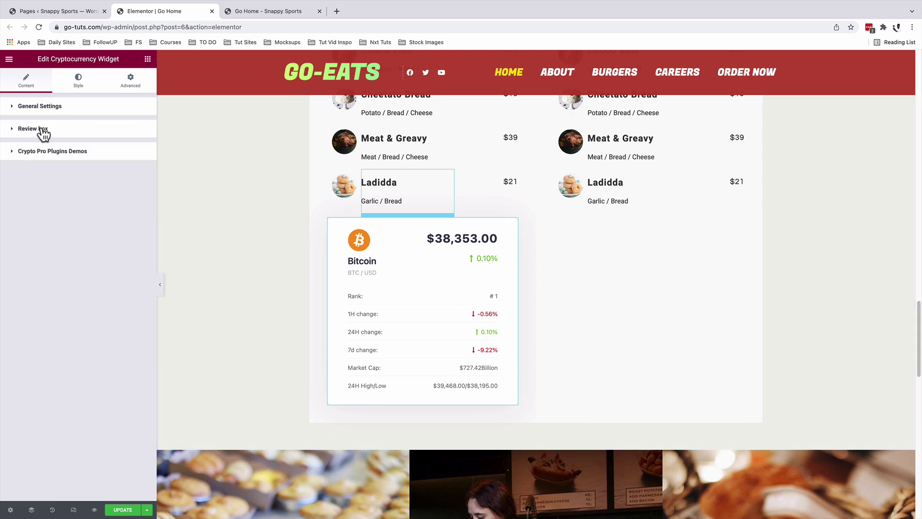
{"action": "left_click", "coordinate": [42, 129]}
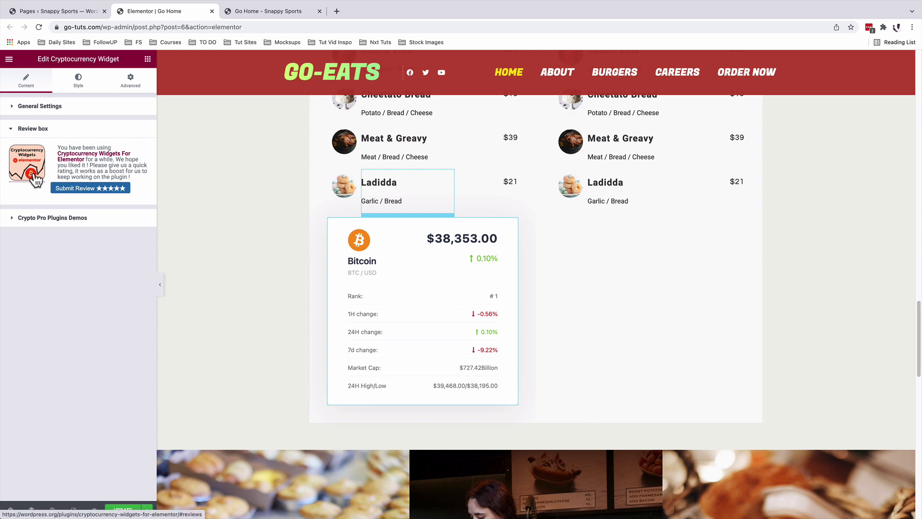
{"action": "left_click", "coordinate": [33, 130]}
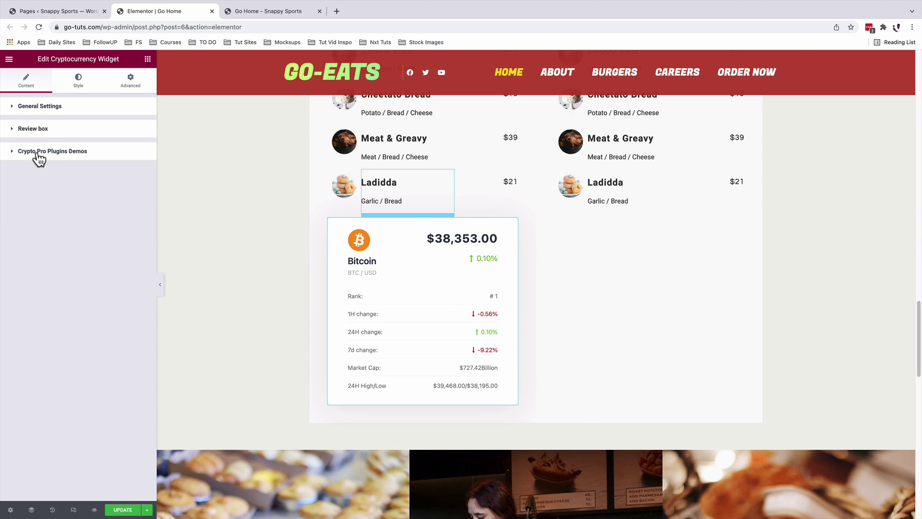
{"action": "left_click", "coordinate": [39, 153]}
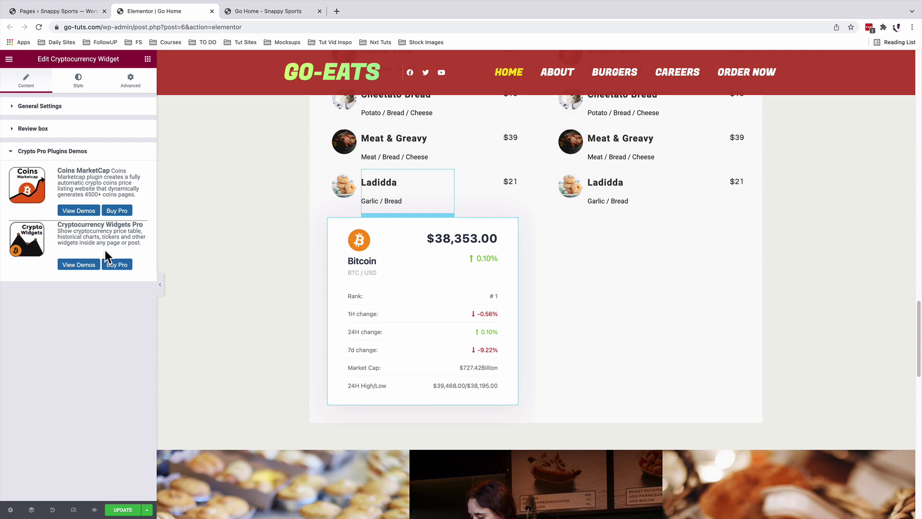
{"action": "left_click", "coordinate": [55, 152]}
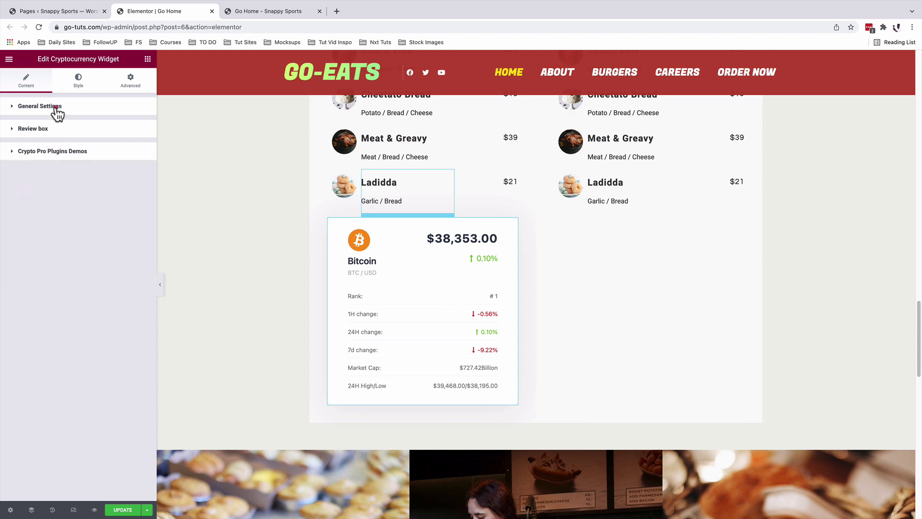
{"action": "left_click", "coordinate": [56, 110]}
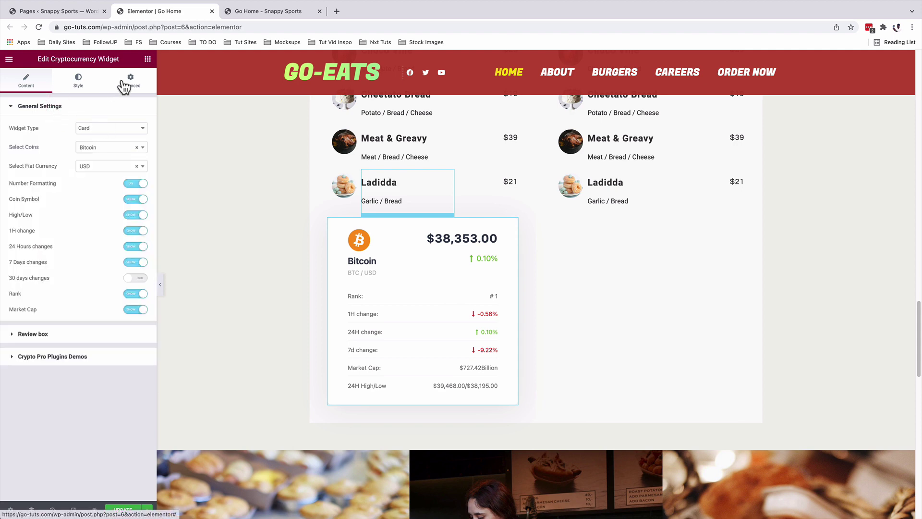
Place a Cryptocurrency Donation Widget below the right Ladidda item.
{"action": "left_click", "coordinate": [148, 58]}
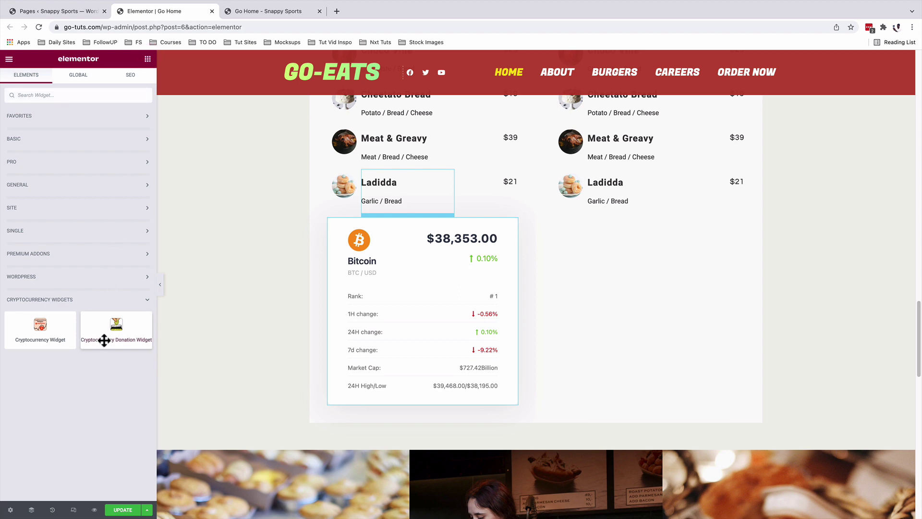
{"action": "left_click_drag", "start_coordinate": [106, 336], "coordinate": [620, 219]}
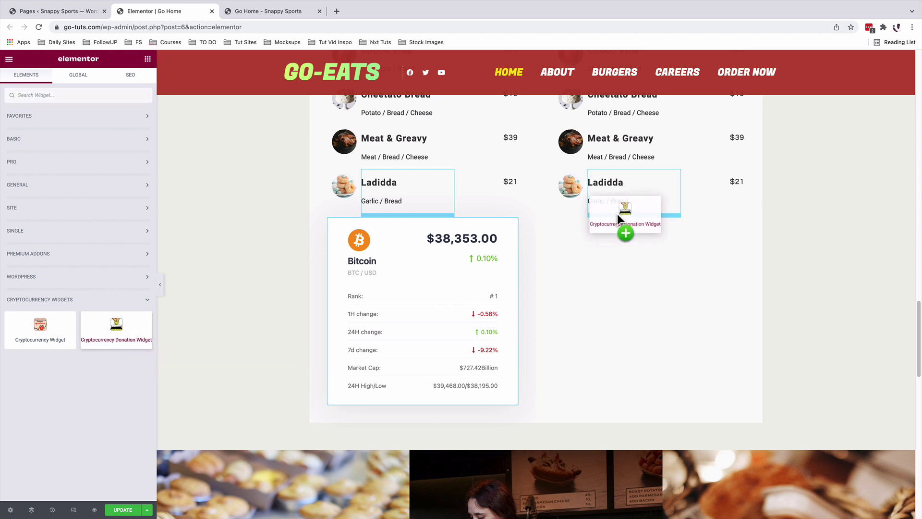
{"action": "left_click_drag", "start_coordinate": [620, 219], "coordinate": [618, 214]}
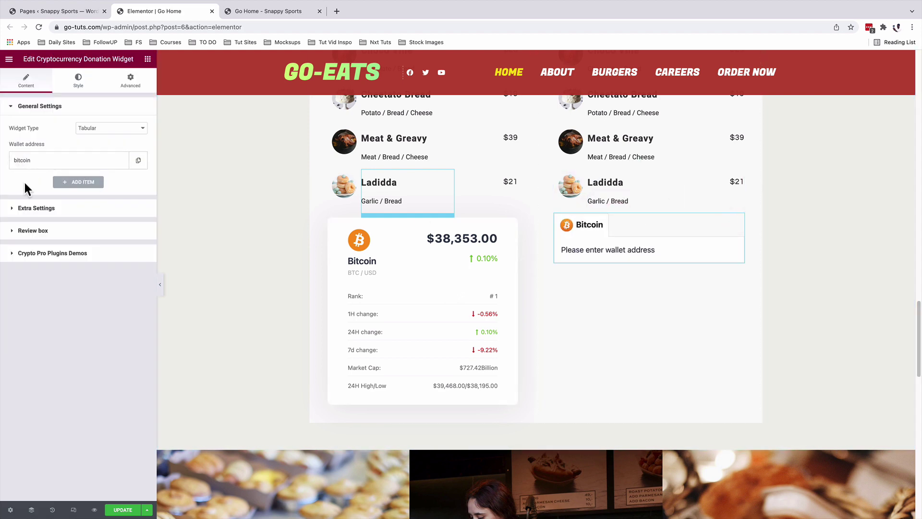
Switch the donation widget's Widget Type to List.
{"action": "left_click", "coordinate": [92, 128]}
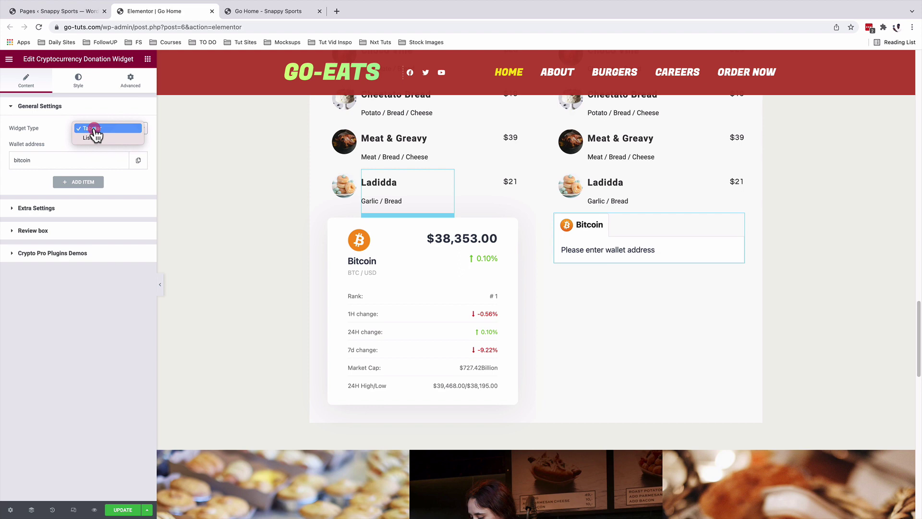
{"action": "left_click", "coordinate": [110, 130]}
{"action": "left_click", "coordinate": [111, 129]}
{"action": "left_click", "coordinate": [108, 139]}
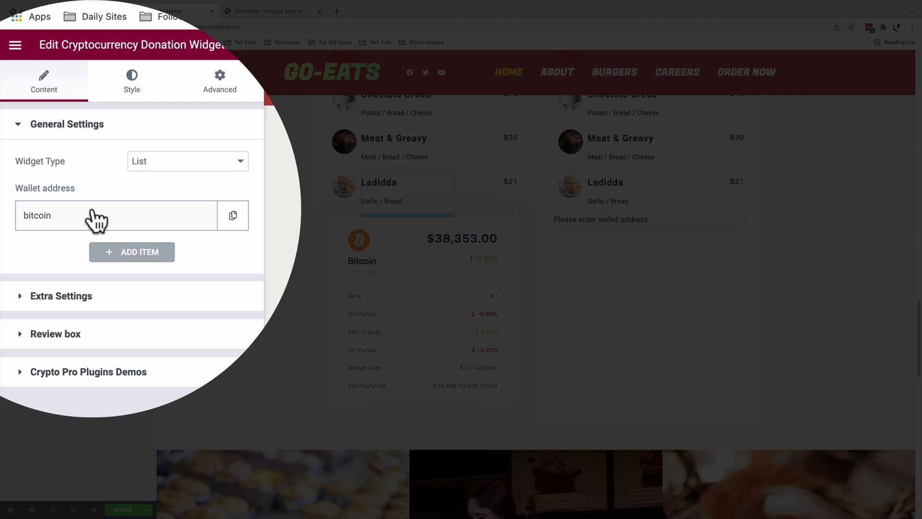
Paste the Bitcoin wallet address into the bitcoin entry and tag it 'Go-Tuts'.
{"action": "left_click", "coordinate": [96, 218]}
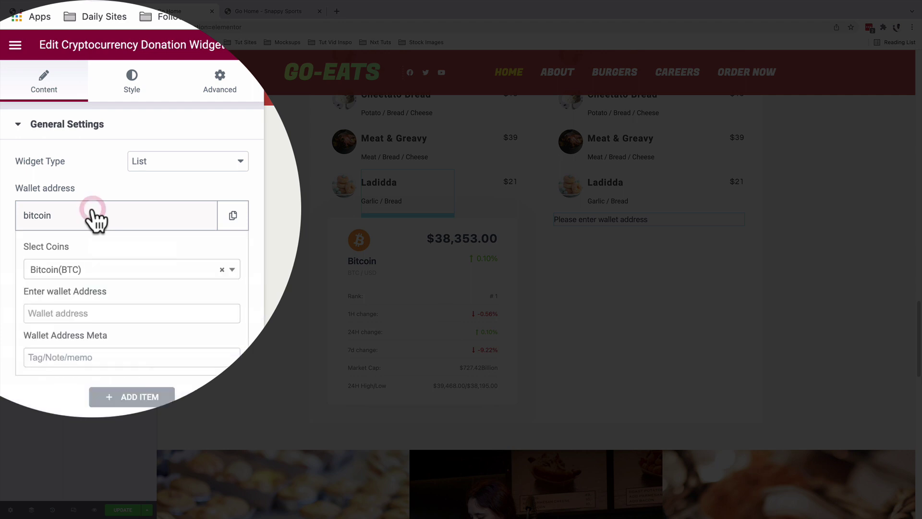
{"action": "scroll", "coordinate": [83, 207], "scroll_direction": "down", "scroll_amount": 2}
{"action": "left_click", "coordinate": [71, 220]}
{"action": "left_click", "coordinate": [71, 216]}
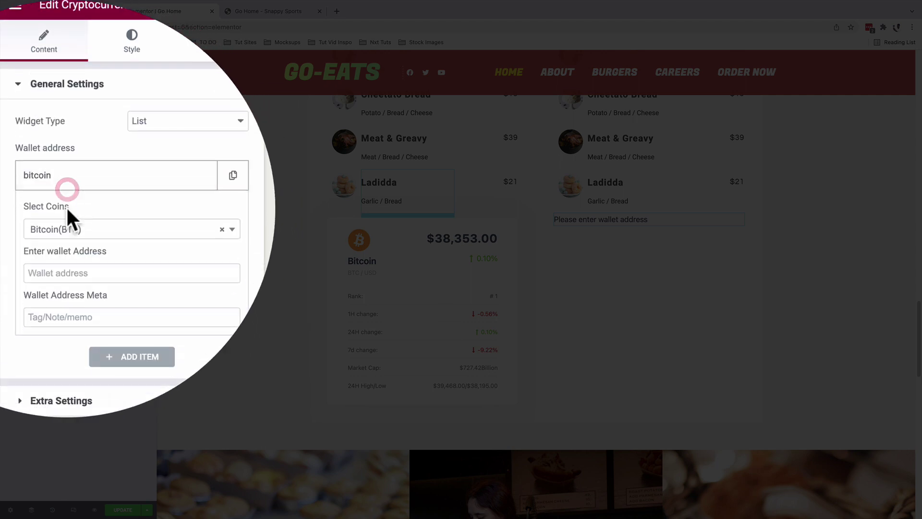
{"action": "left_click", "coordinate": [45, 218]}
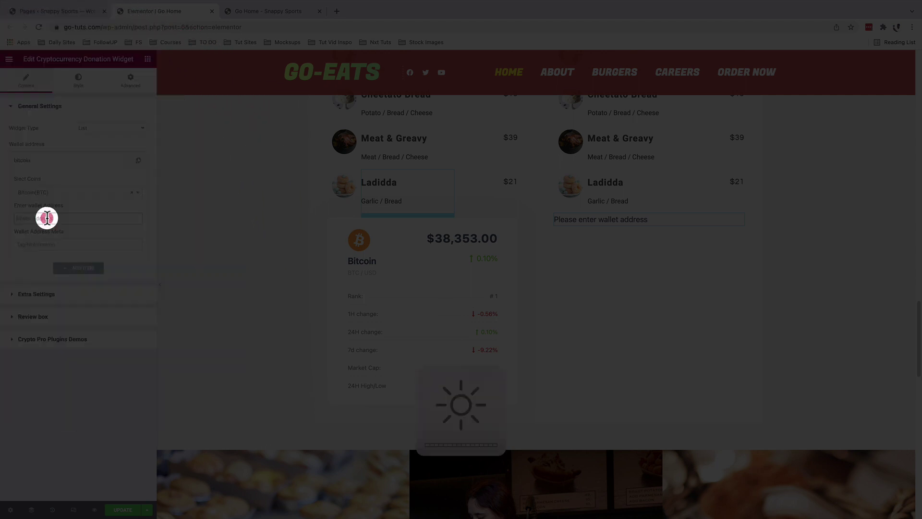
{"action": "type", "text": "1F1tAaz5x1HUXrCNLbtMDqcw6o5GNn4xqX"}
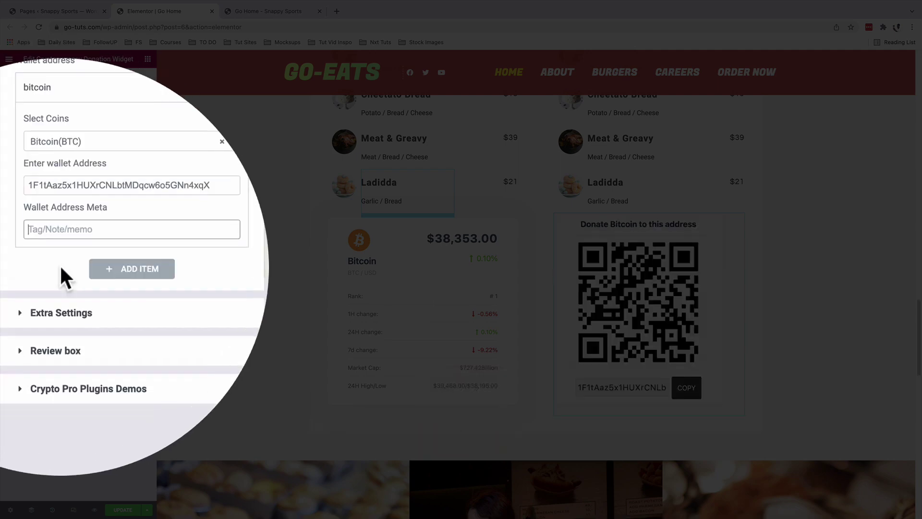
{"action": "left_click", "coordinate": [56, 245]}
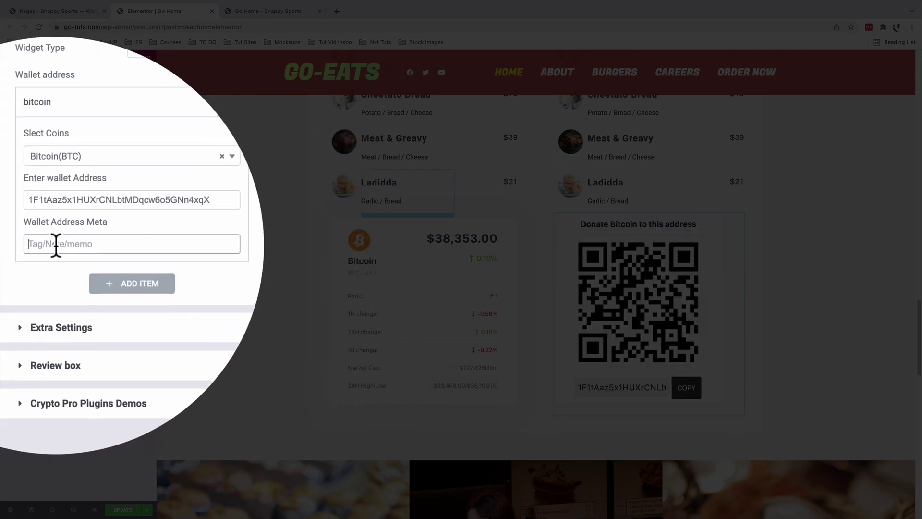
{"action": "type", "text": "Go-Tuts"}
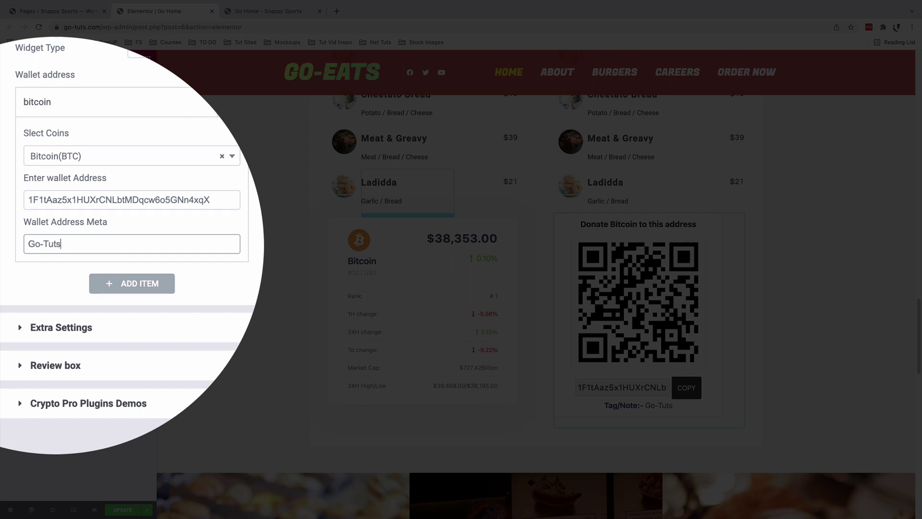
Change the MetaMask description in Extra Settings to 'BTC Payment Via Meta Mask'.
{"action": "left_click", "coordinate": [49, 305]}
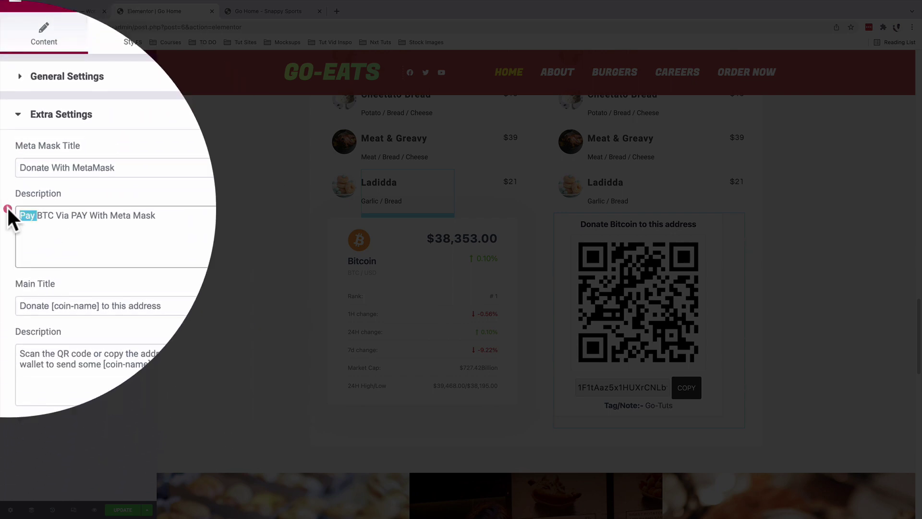
{"action": "left_click", "coordinate": [20, 215]}
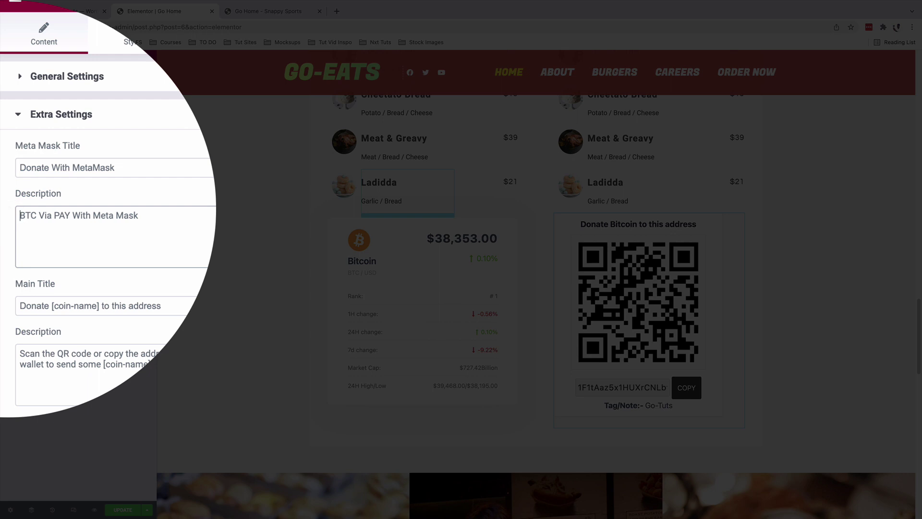
{"action": "left_click", "coordinate": [39, 215]}
{"action": "type", "text": "Payment"}
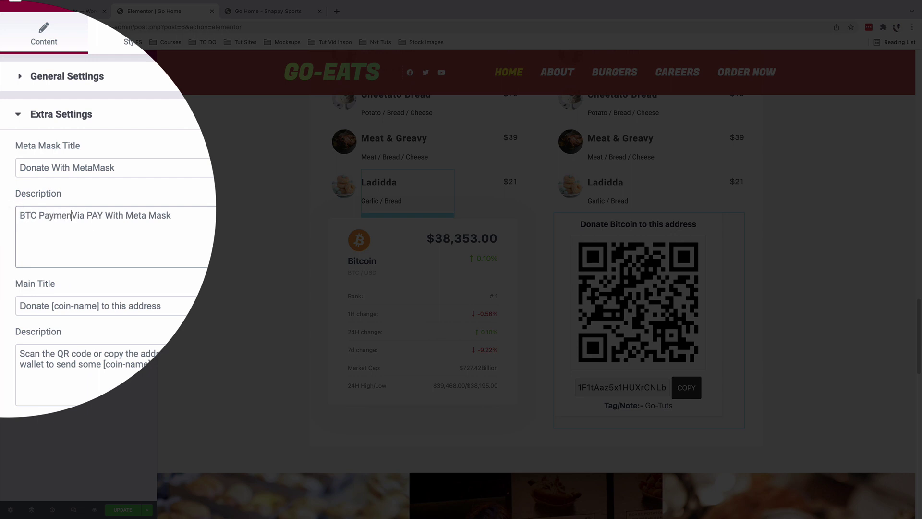
{"action": "left_click", "coordinate": [91, 215]}
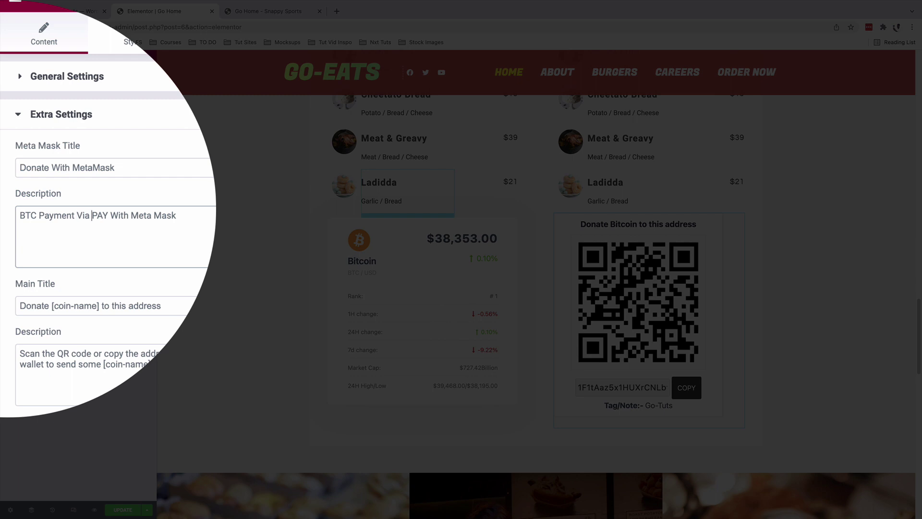
{"action": "key", "text": "shift+Right"}
{"action": "key", "text": "shift+Right"}
{"action": "key", "text": "shift+Right"}
{"action": "key", "text": "shift+Right"}
{"action": "key", "text": "shift+Right"}
{"action": "key", "text": "shift+Right"}
{"action": "key", "text": "shift+Right"}
{"action": "key", "text": "shift+Right"}
{"action": "key", "text": "shift+Right"}
{"action": "key", "text": "BackSpace"}
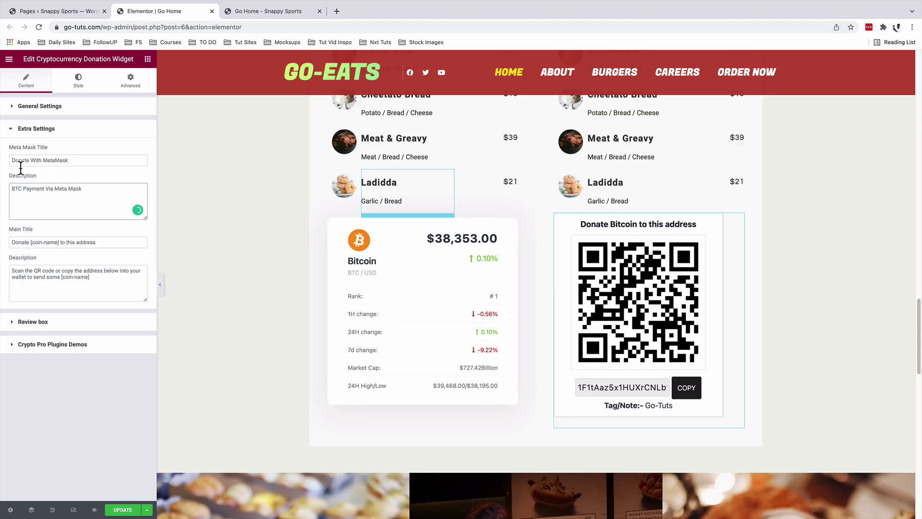
Rename the MetaMask title to 'Payment With MetaMask'.
{"action": "left_click", "coordinate": [20, 160]}
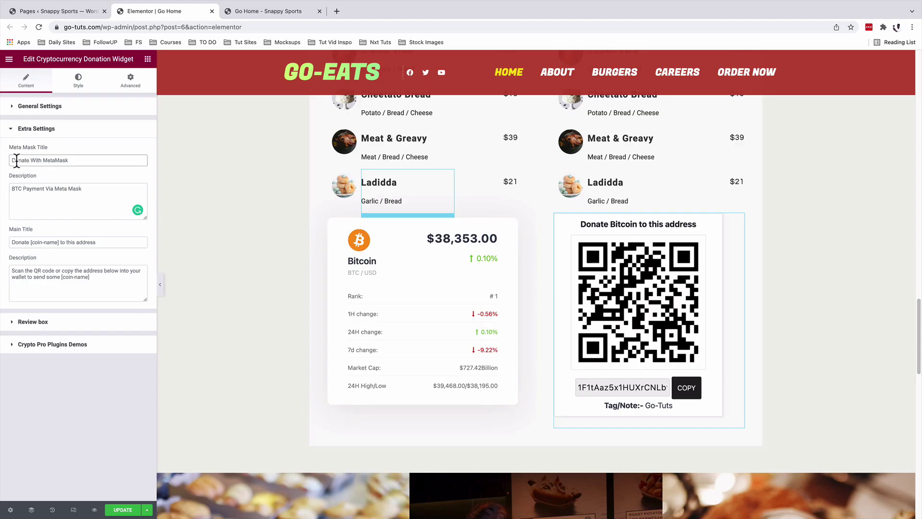
{"action": "double_click", "coordinate": [21, 160]}
{"action": "type", "text": "Payment"}
Change the main title to 'Pay [BTC] to this address' and test copying the address.
{"action": "double_click", "coordinate": [17, 243]}
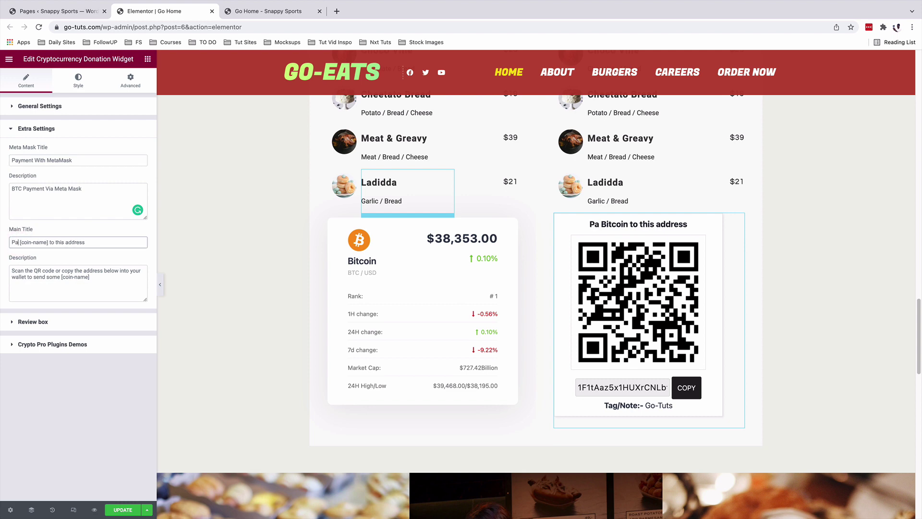
{"action": "type", "text": "Pay"}
{"action": "left_click_drag", "start_coordinate": [23, 242], "coordinate": [49, 243]}
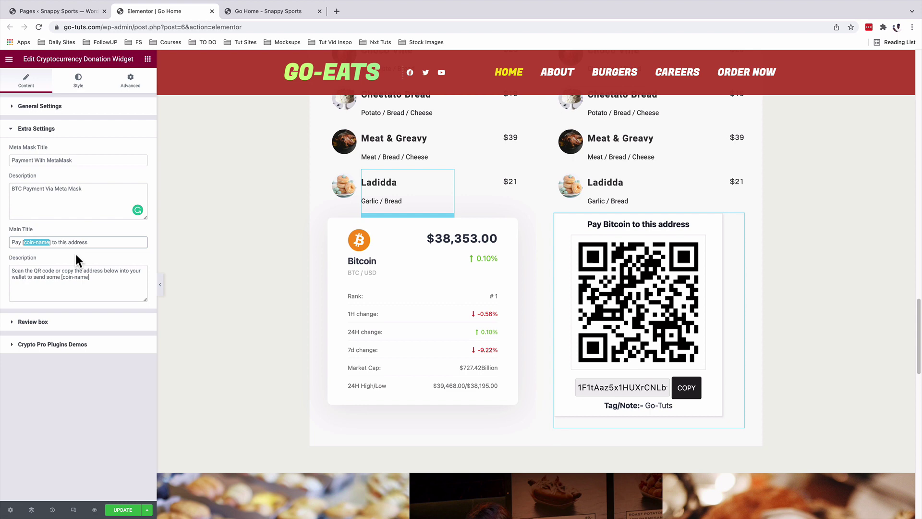
{"action": "type", "text": "BTC"}
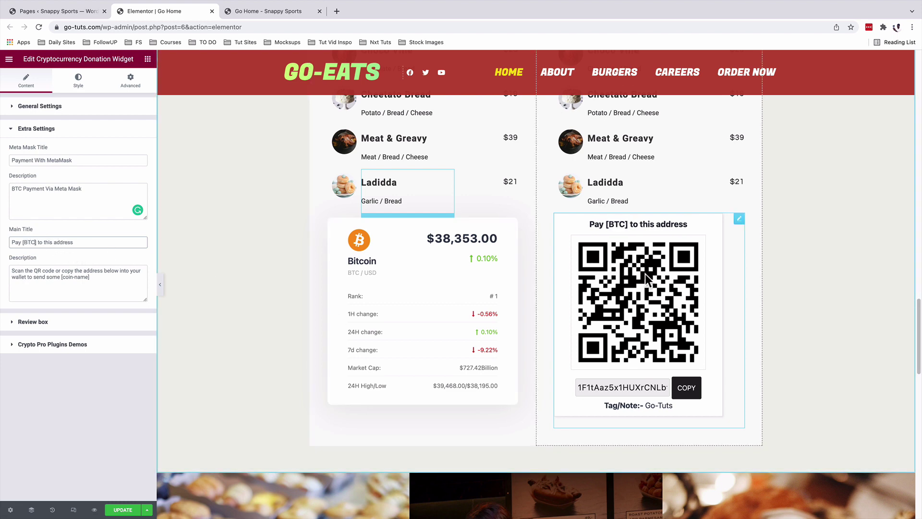
{"action": "left_click", "coordinate": [692, 396]}
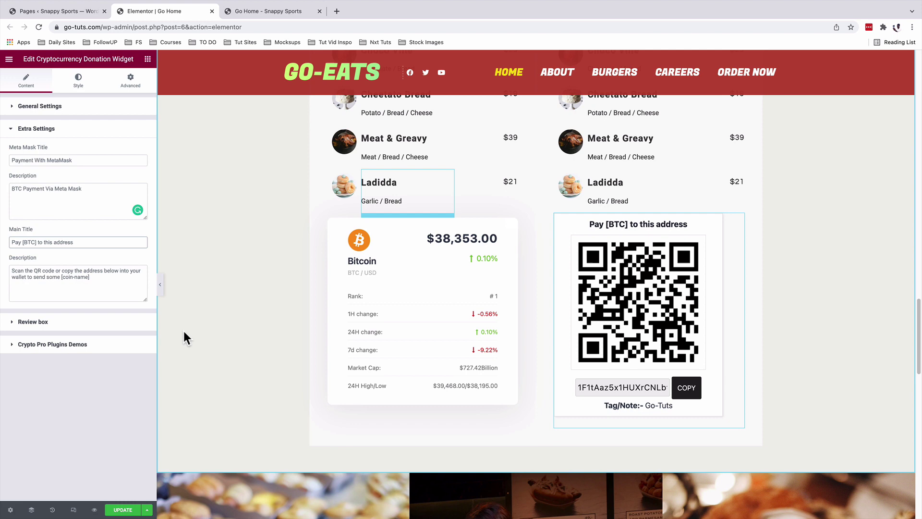
Style the donation box with a yellow background and 15 px rounded corners.
{"action": "left_click", "coordinate": [79, 81]}
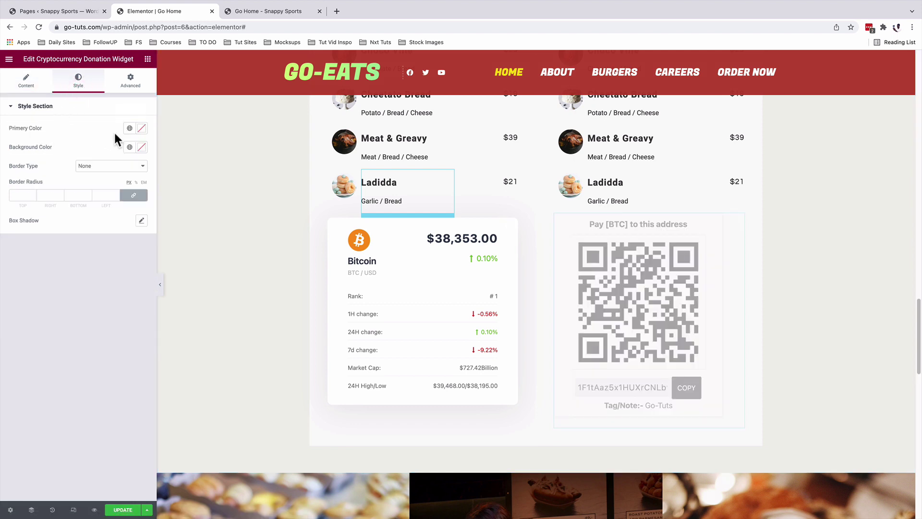
{"action": "left_click", "coordinate": [130, 148]}
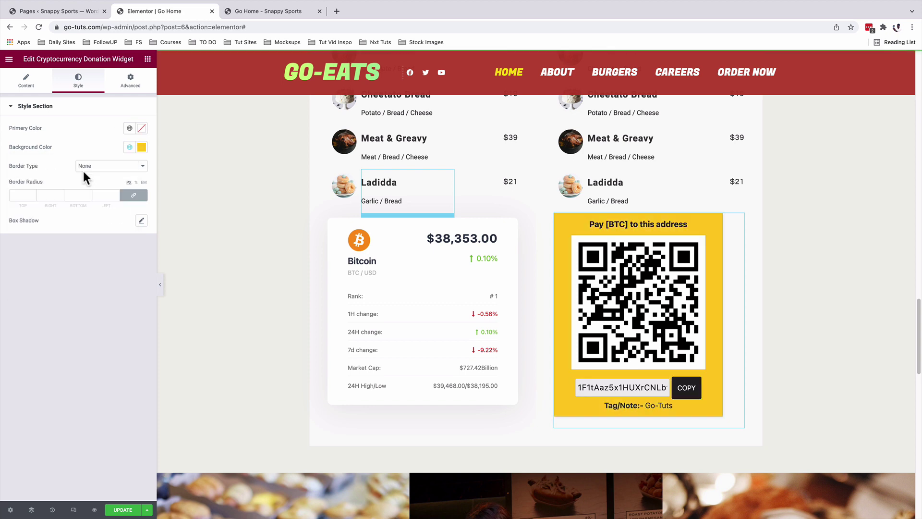
{"action": "left_click", "coordinate": [20, 195]}
{"action": "type", "text": "15"}
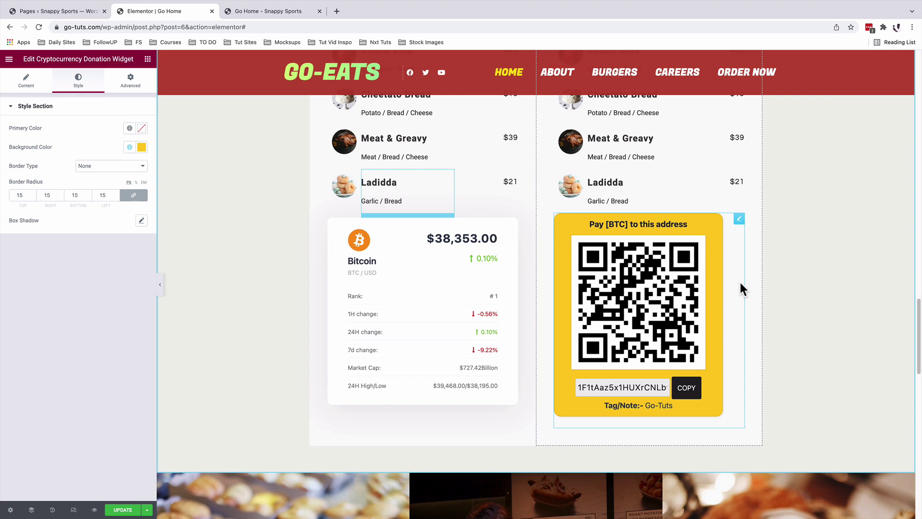
Give the donation box 20 px left padding and save the page.
{"action": "left_click", "coordinate": [130, 79]}
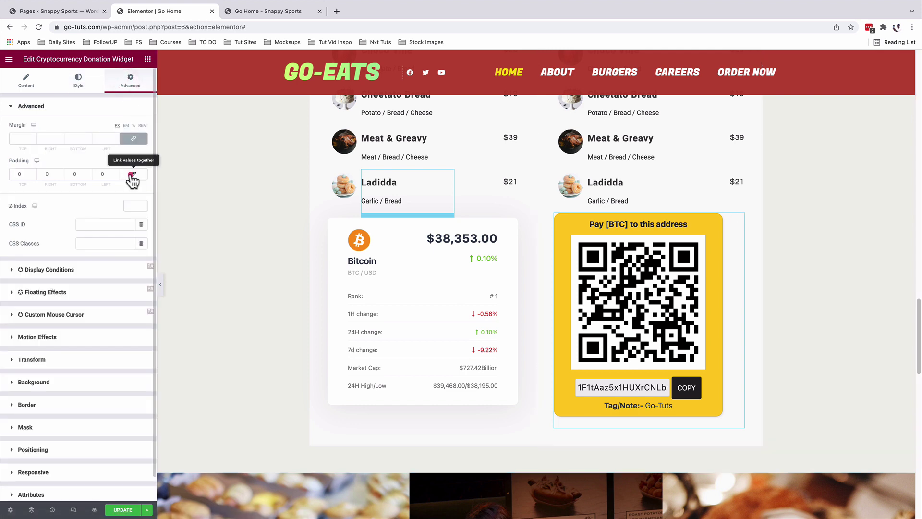
{"action": "left_click", "coordinate": [45, 174]}
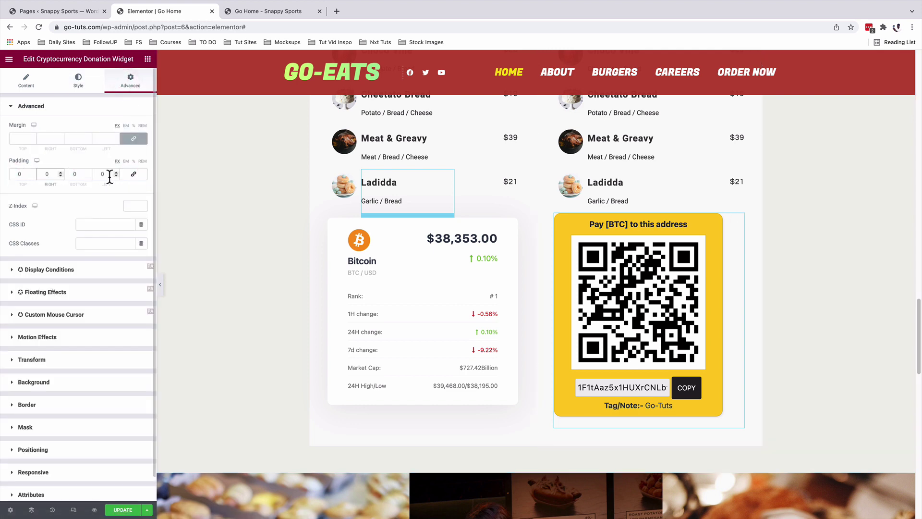
{"action": "left_click", "coordinate": [108, 175]}
{"action": "double_click", "coordinate": [109, 175]}
{"action": "type", "text": "20"}
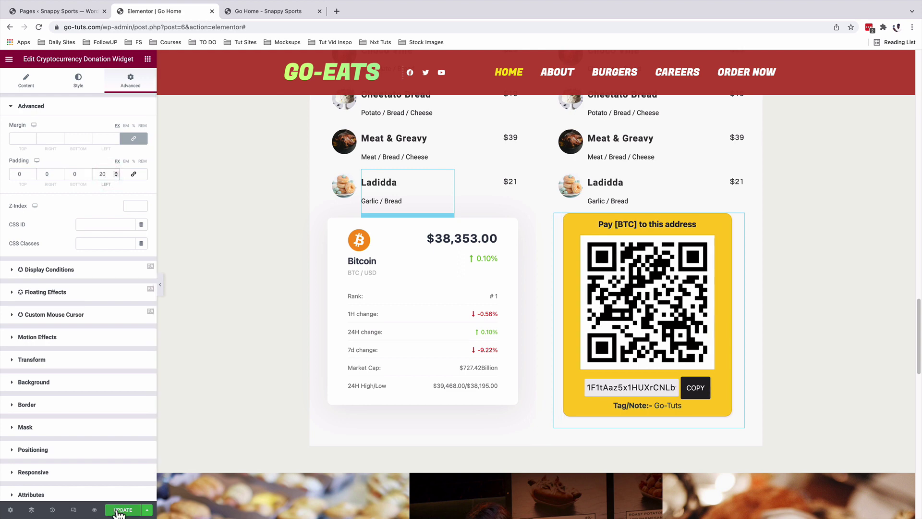
{"action": "left_click", "coordinate": [119, 512]}
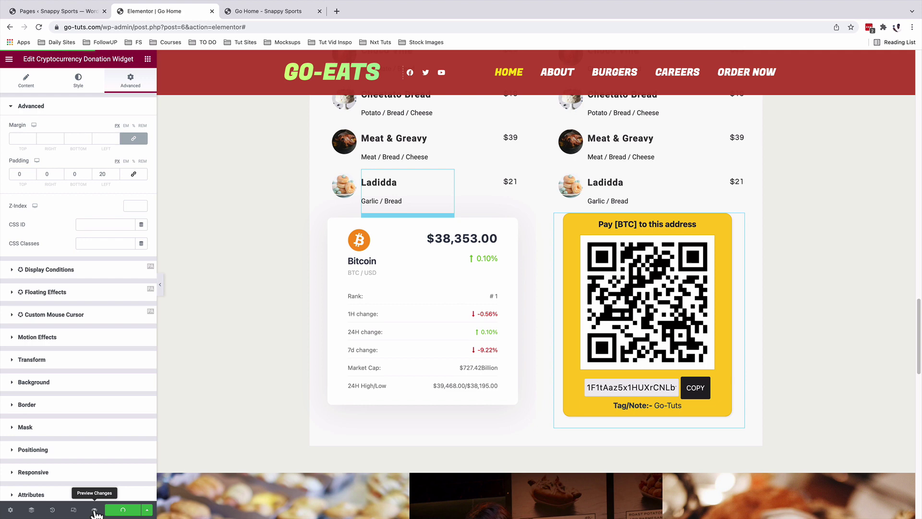
Preview the saved home page in a new tab, then return to the Elementor editor.
{"action": "left_click", "coordinate": [95, 510]}
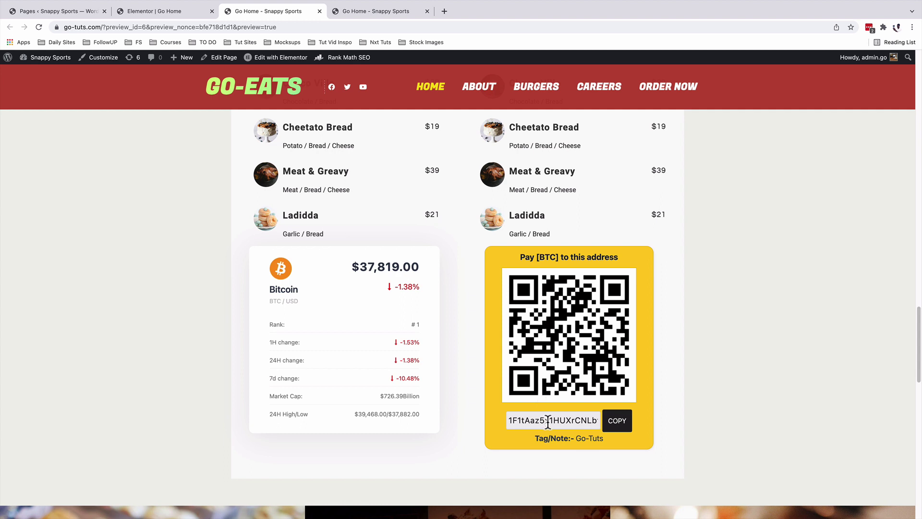
{"action": "key", "text": "ctrl+shift+Tab"}
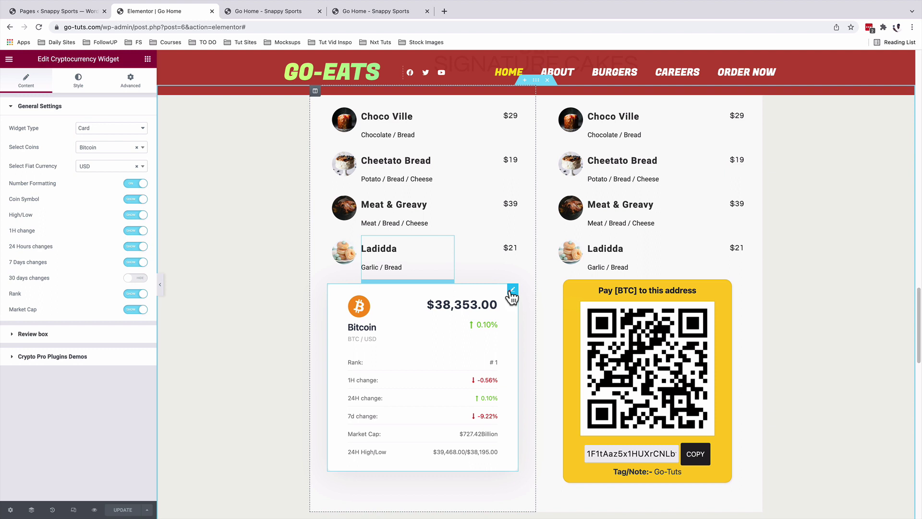
Switch the price card and the donation widget's coin to Ethereum (ETH).
{"action": "left_click", "coordinate": [93, 148]}
{"action": "left_click", "coordinate": [93, 153]}
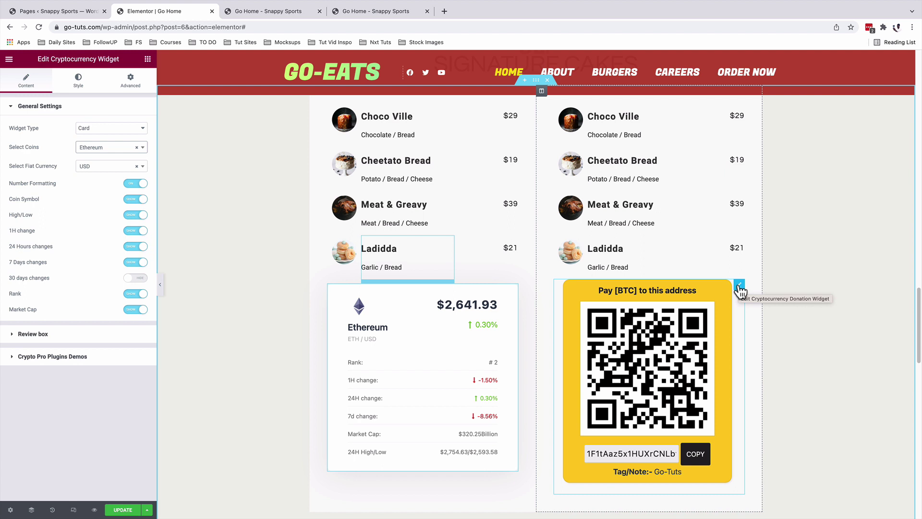
{"action": "left_click", "coordinate": [740, 288]}
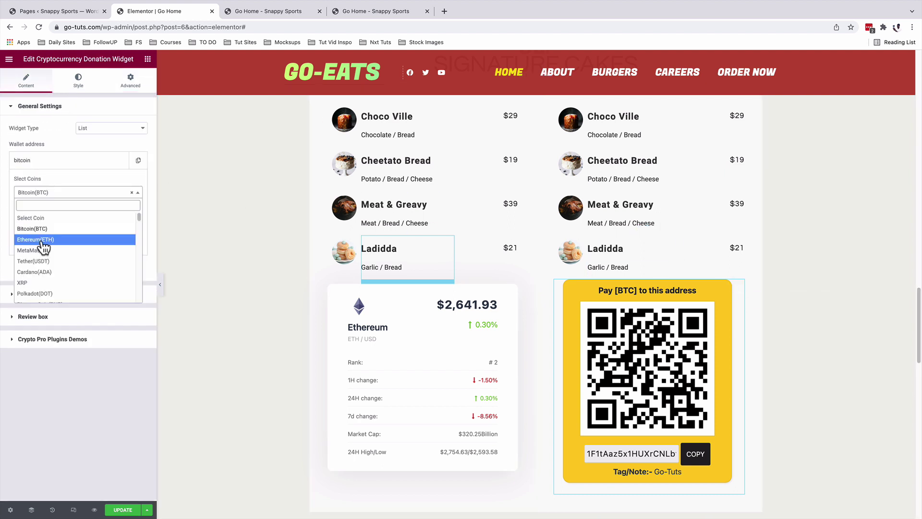
{"action": "left_click", "coordinate": [42, 240]}
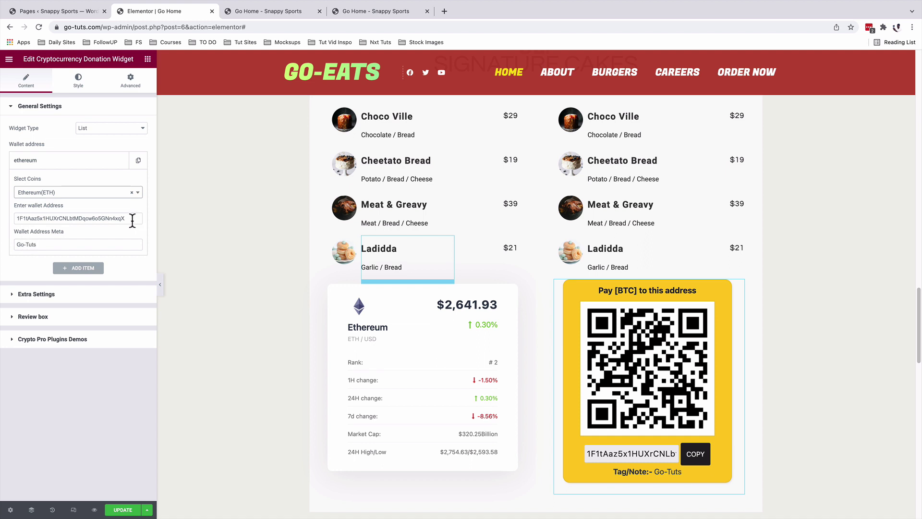
Change the donation box's main title coin name from BTC to ETH.
{"action": "left_click", "coordinate": [35, 294]}
{"action": "double_click", "coordinate": [33, 242]}
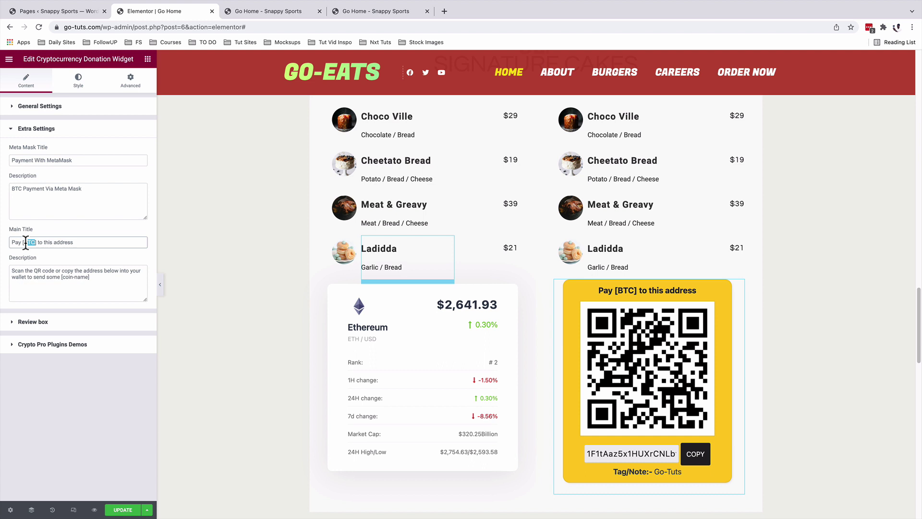
{"action": "type", "text": "E"}
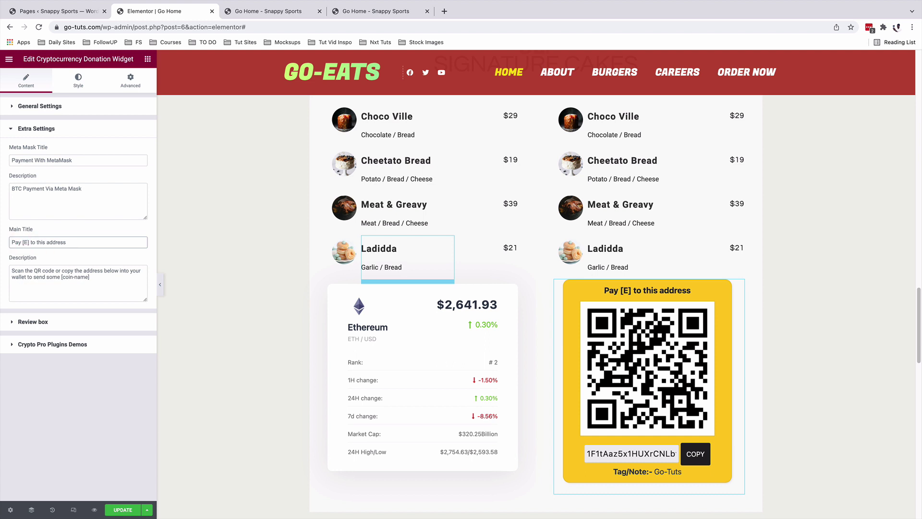
{"action": "type", "text": "TH"}
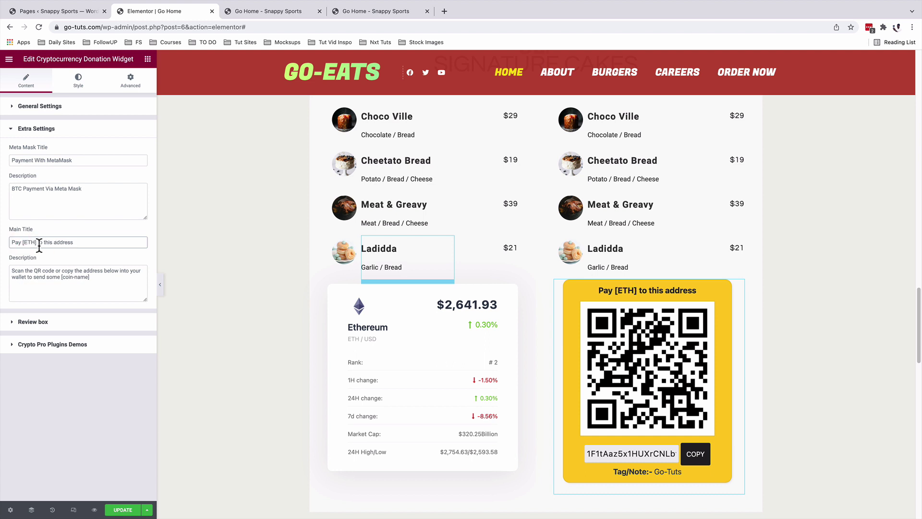
In mobile view, set the Pay [ETH] box's padding to 0 on all sides and save.
{"action": "left_click", "coordinate": [74, 509]}
{"action": "scroll", "coordinate": [411, 157], "scroll_direction": "down", "scroll_amount": 1}
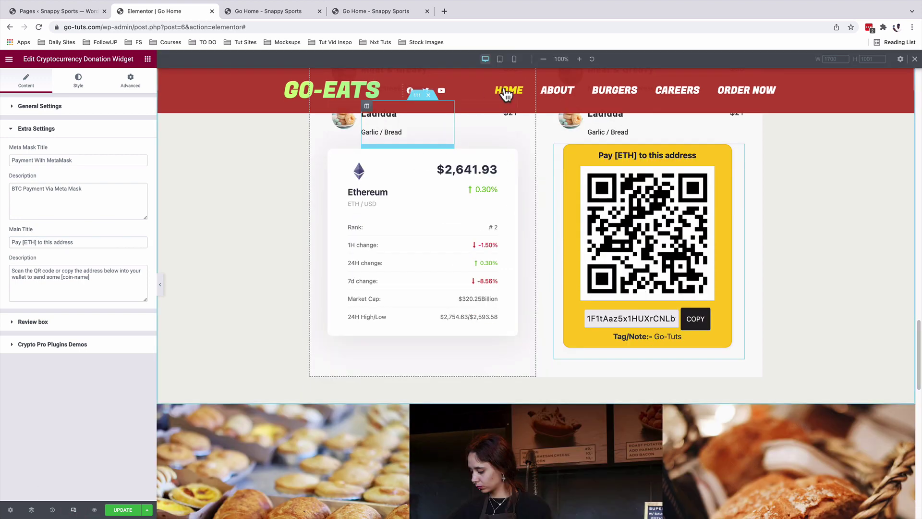
{"action": "left_click", "coordinate": [515, 59]}
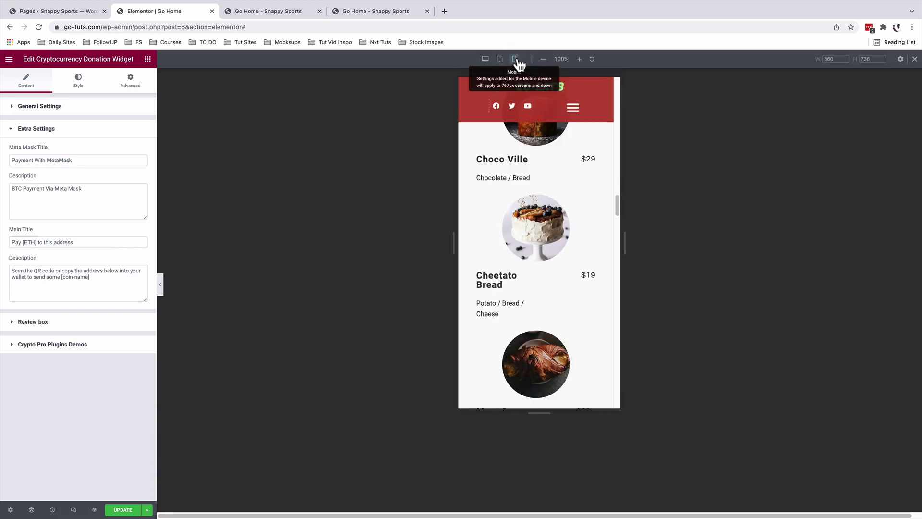
{"action": "scroll", "coordinate": [546, 243], "scroll_direction": "down", "scroll_amount": 5}
{"action": "mouse_move", "coordinate": [597, 142]}
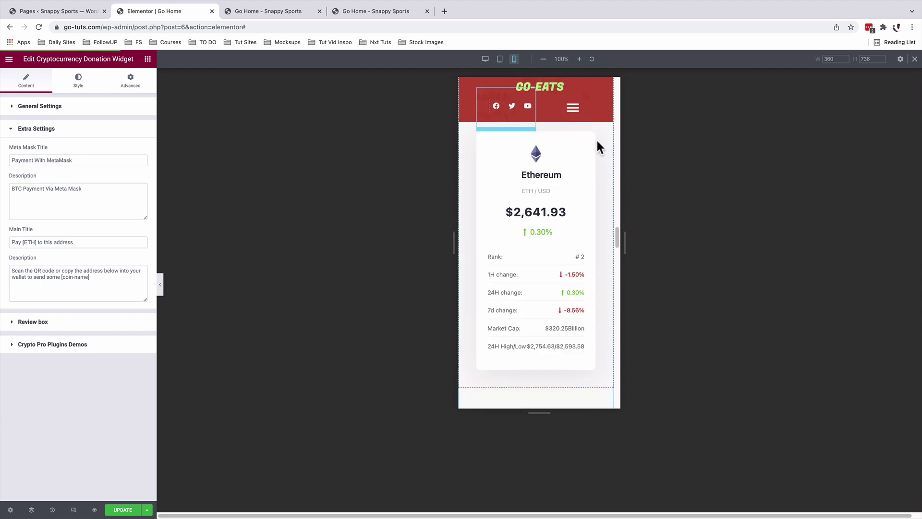
{"action": "scroll", "coordinate": [598, 146], "scroll_direction": "down", "scroll_amount": 5}
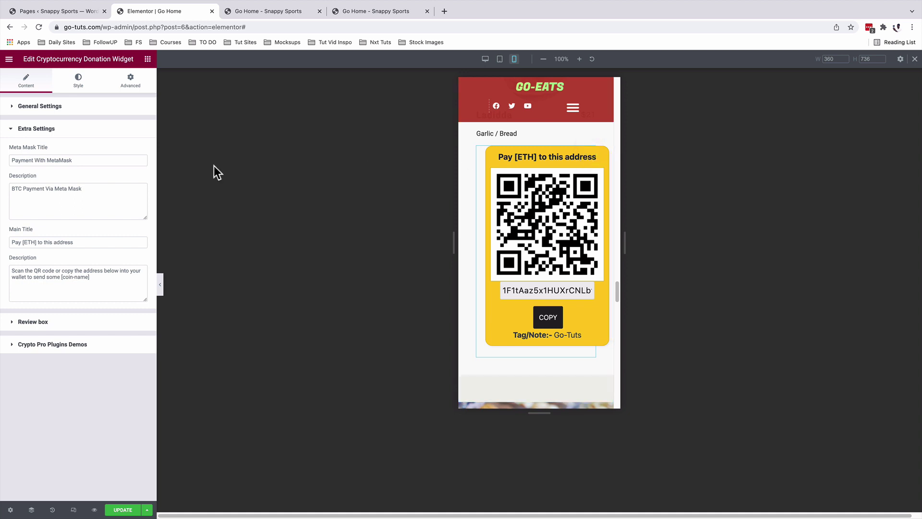
{"action": "left_click", "coordinate": [131, 84]}
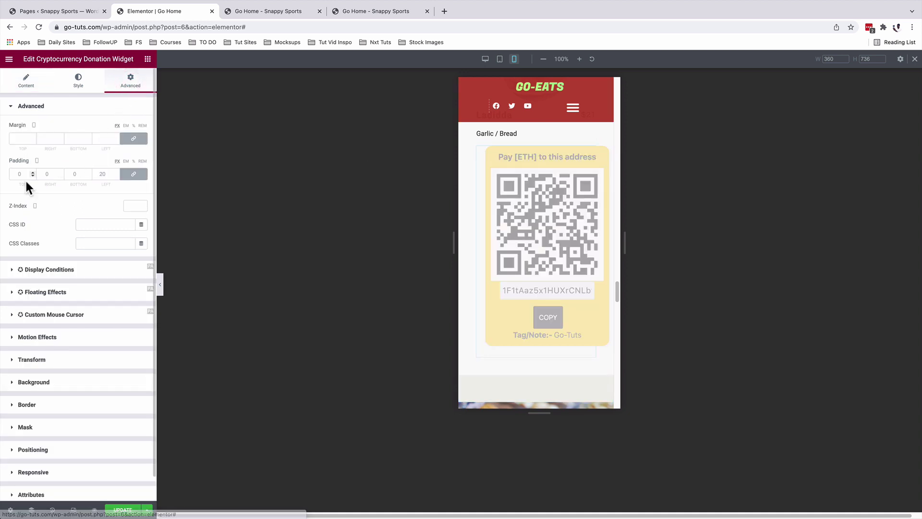
{"action": "left_click", "coordinate": [133, 174]}
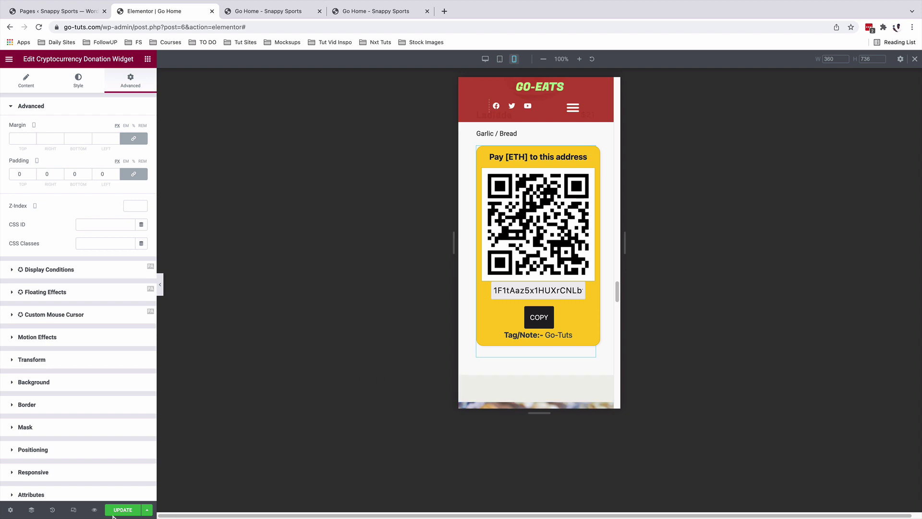
{"action": "left_click", "coordinate": [126, 510]}
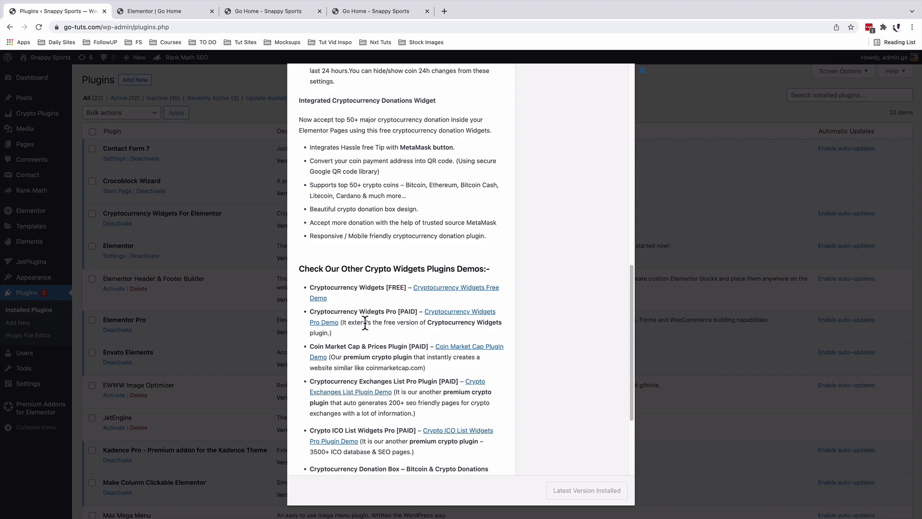
Open the Cryptocurrency Widgets Pro Demo from the plugin details in a new tab.
{"action": "left_click", "coordinate": [442, 313]}
{"action": "left_click", "coordinate": [148, 10]}
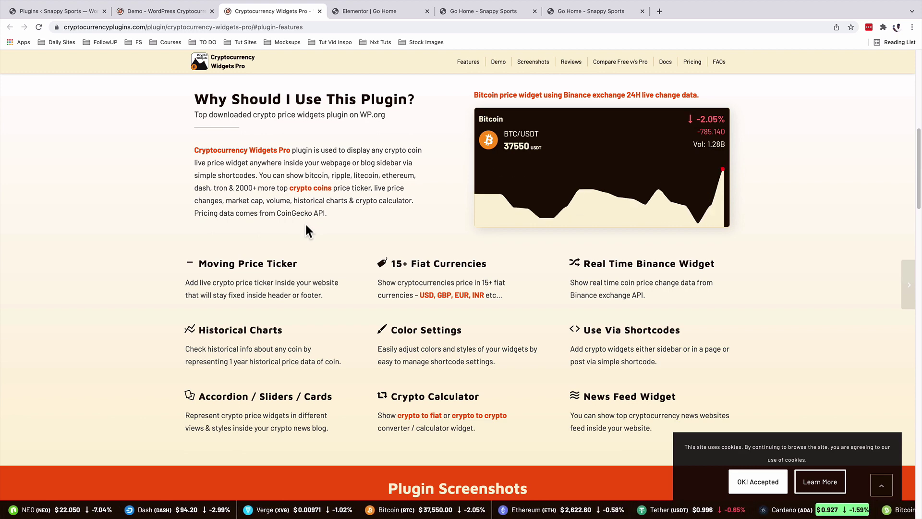
{"action": "scroll", "coordinate": [293, 233], "scroll_direction": "down", "scroll_amount": 3}
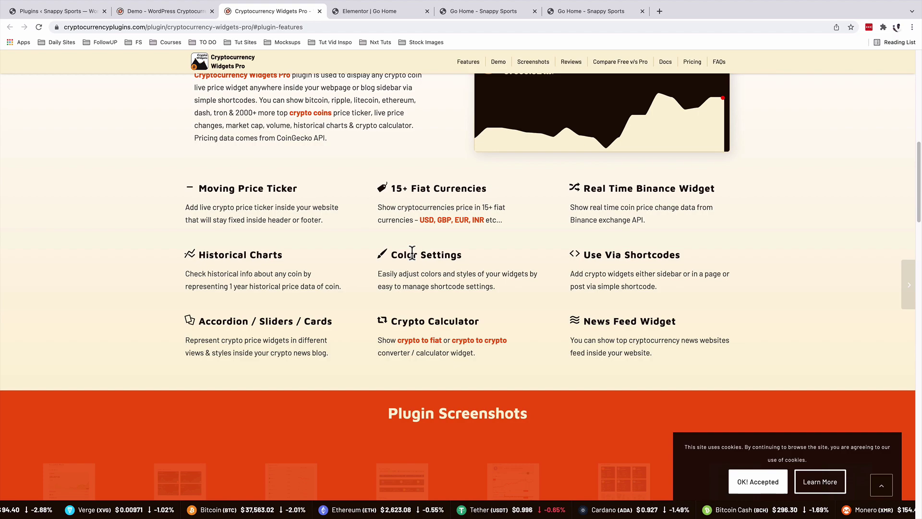
{"action": "scroll", "coordinate": [570, 341], "scroll_direction": "down", "scroll_amount": 4}
Return to the Go Home preview and scroll up to the Ethereum card and Pay [ETH] box.
{"action": "key", "text": "super+5"}
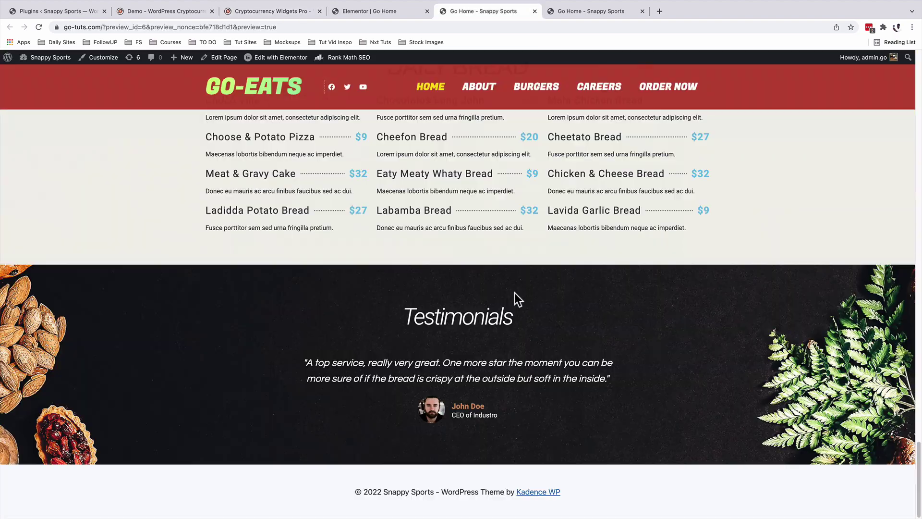
{"action": "scroll", "coordinate": [517, 288], "scroll_direction": "up", "scroll_amount": 10}
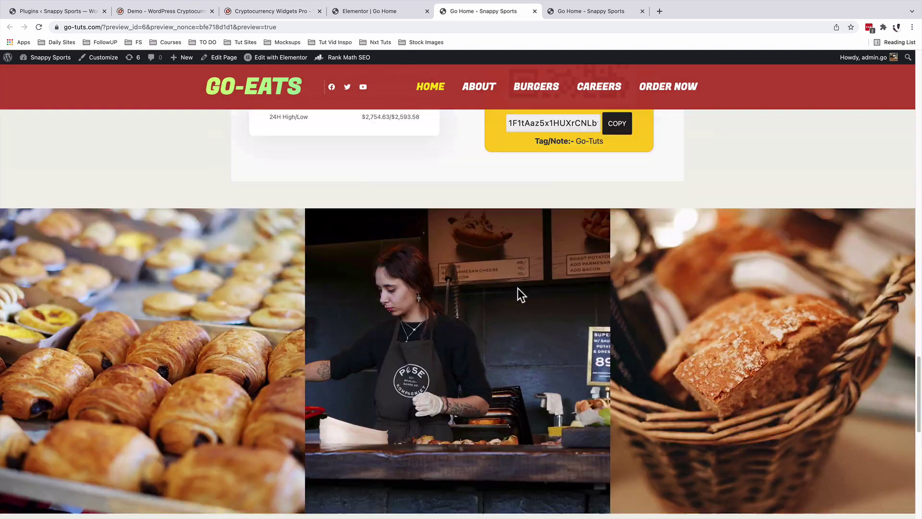
{"action": "scroll", "coordinate": [518, 289], "scroll_direction": "up", "scroll_amount": 4}
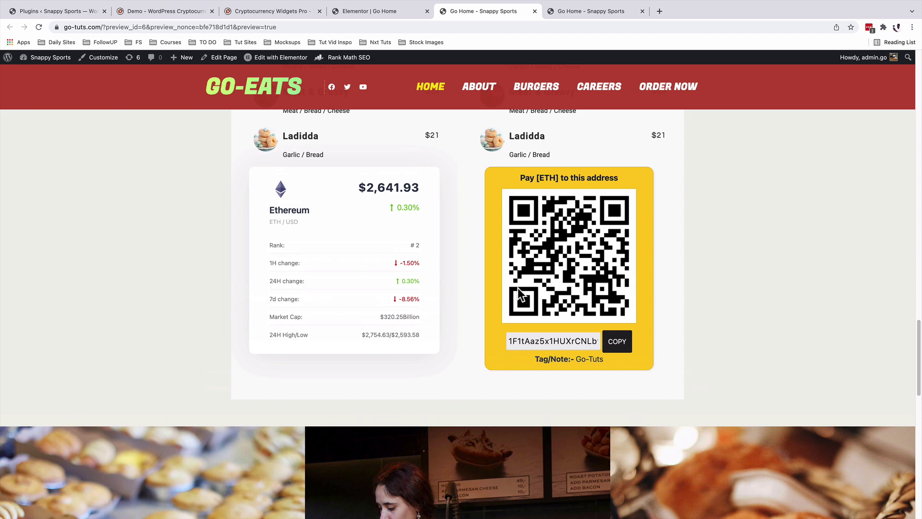